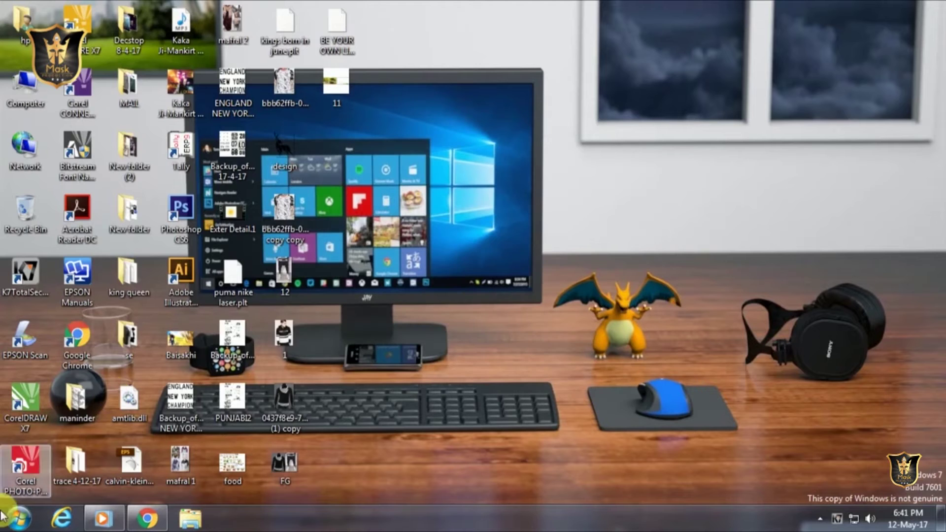
Step: Launch Photoshop CS6 and open iphone-7-concept-3-1.jpg from E:\My Data\photo
click(18, 519)
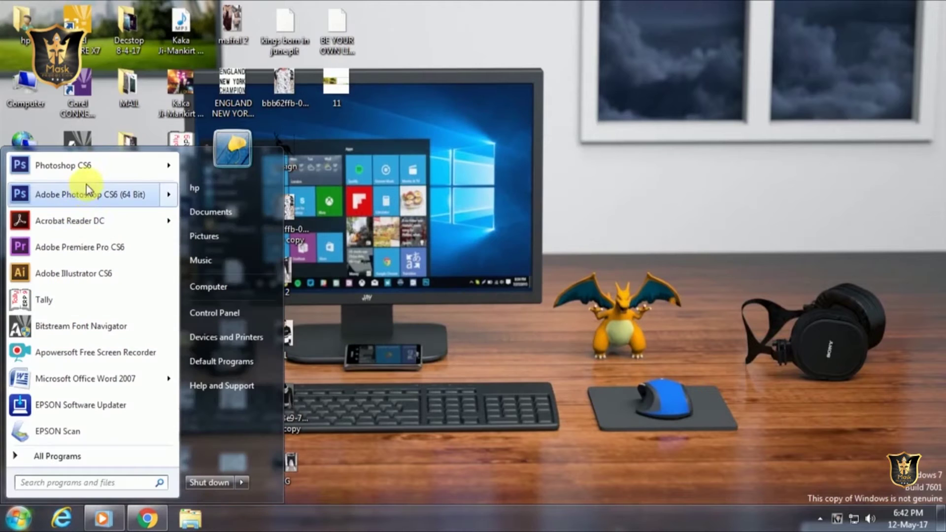
click(87, 190)
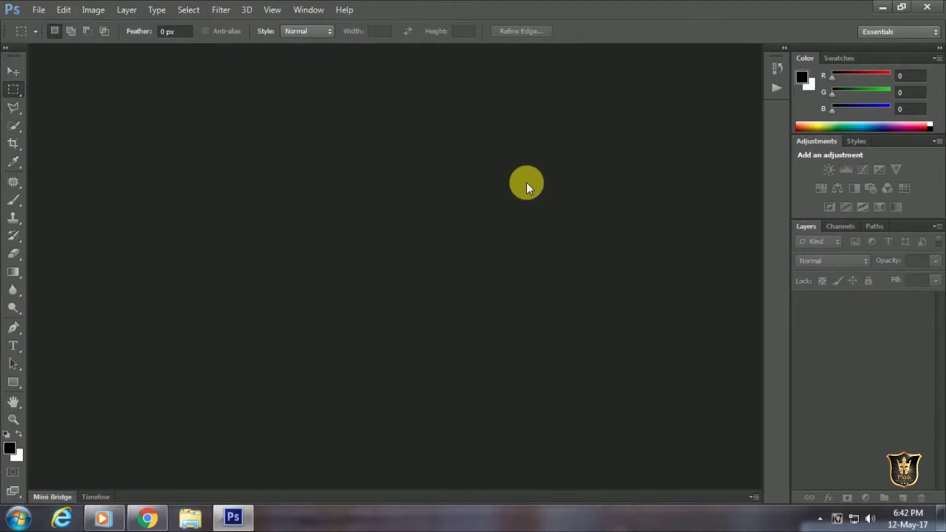
click(198, 518)
click(54, 306)
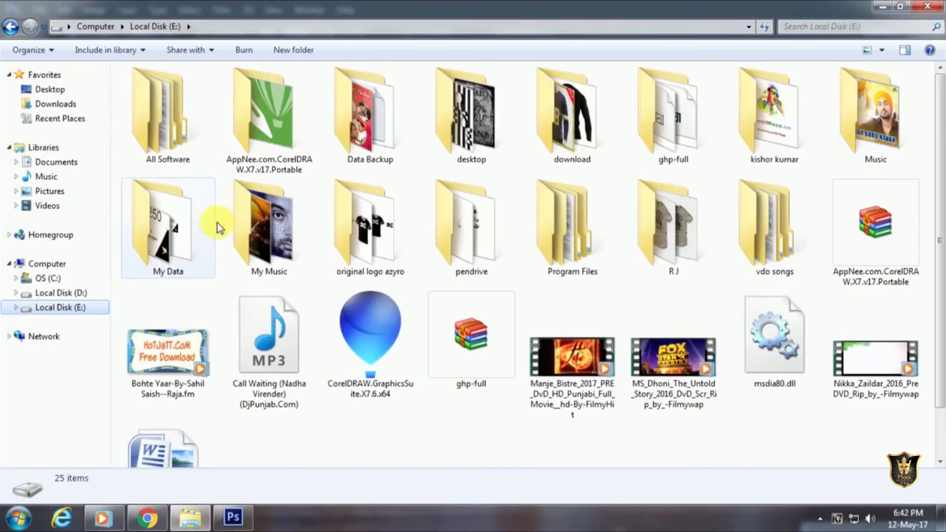
double_click(170, 217)
double_click(815, 303)
key(alt+F4)
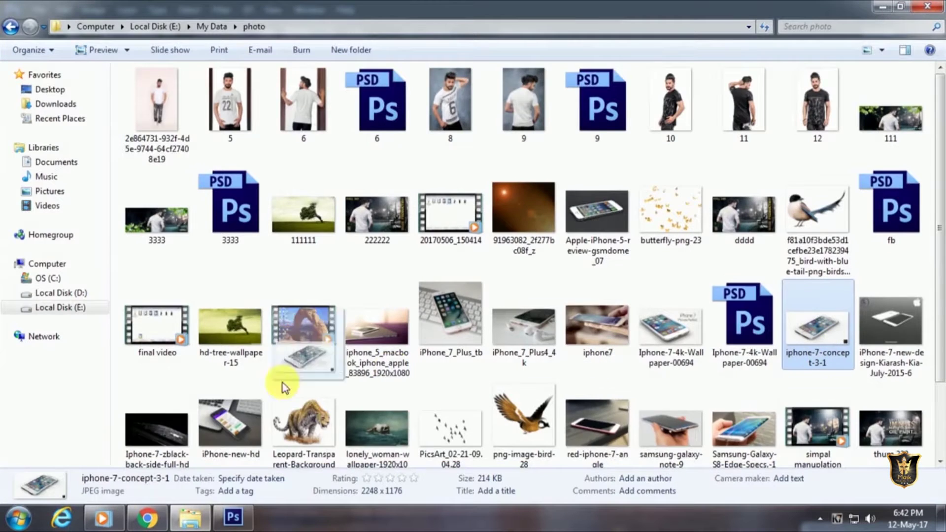
scroll(281, 385, down, 2)
click(233, 517)
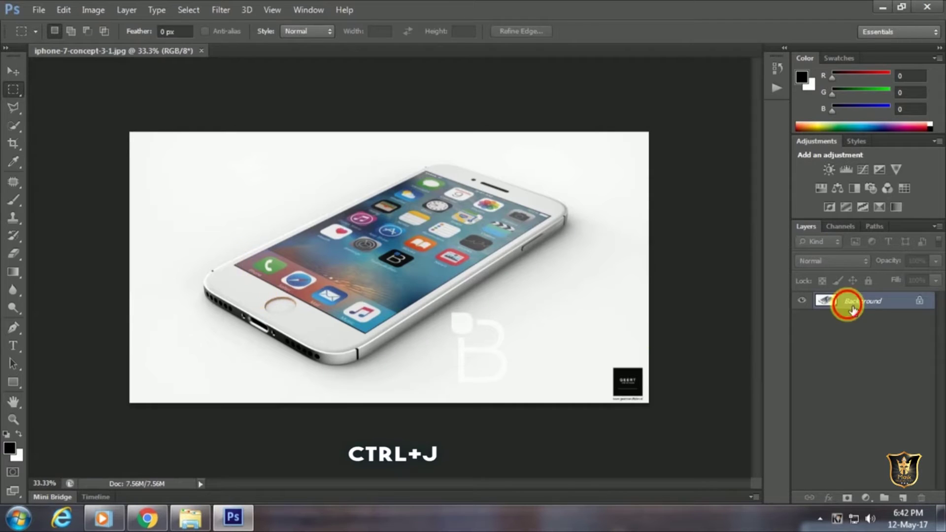
Step: Duplicate the photo layer and paint a Quick Selection over the phone
key(ctrl+j)
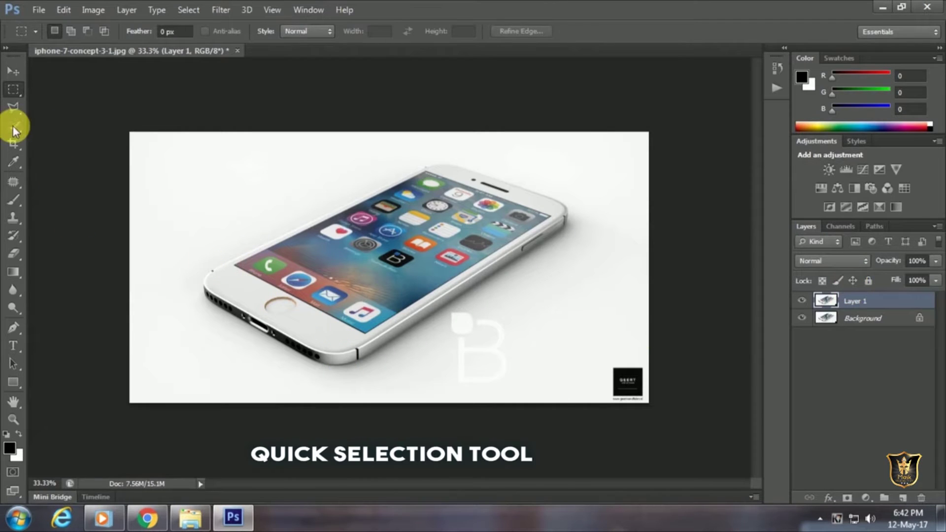
click(13, 126)
mouse_move(253, 269)
mouse_down()
mouse_move(395, 269)
mouse_move(359, 334)
mouse_move(253, 311)
mouse_move(454, 274)
mouse_move(570, 225)
mouse_move(444, 180)
mouse_move(316, 232)
mouse_move(272, 184)
mouse_up()
key(ctrl+z)
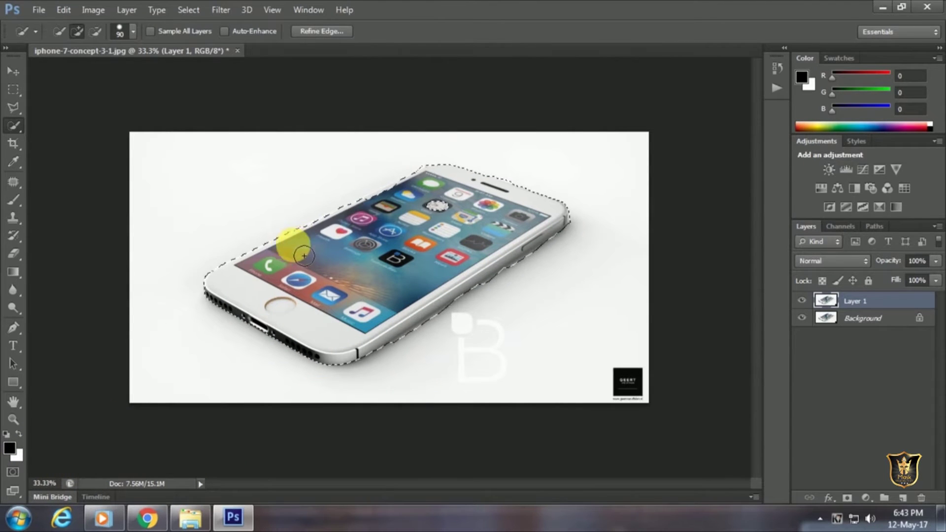
Step: Zoom in and set the Polygonal Lasso to Subtract mode
key(ctrl+plus)
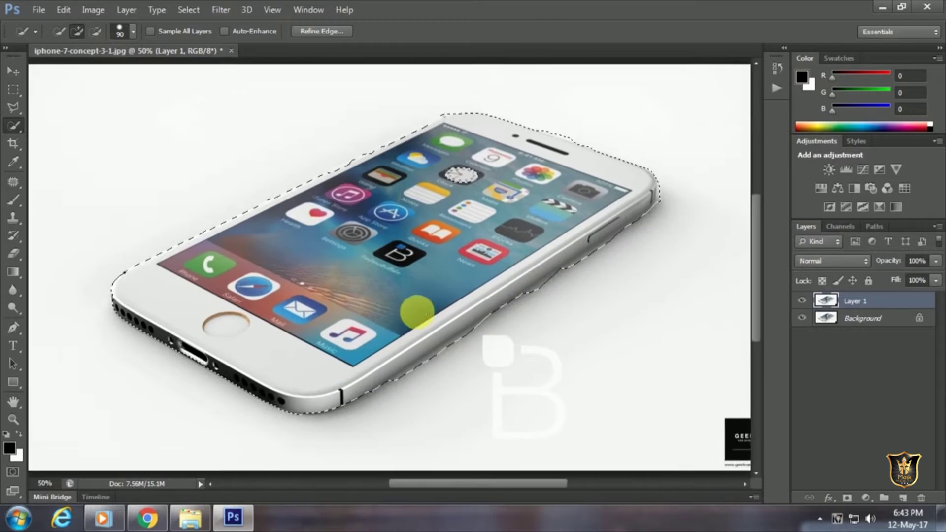
key(l)
key(alt)
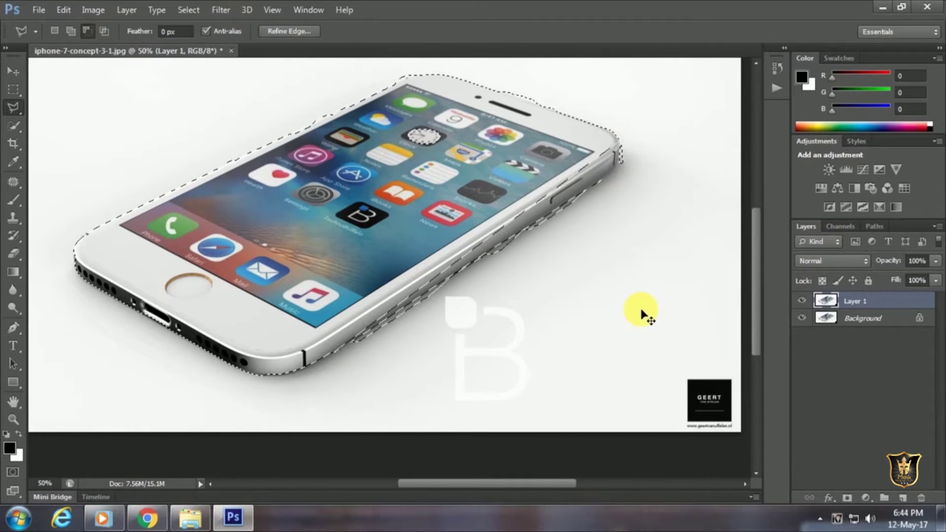
Step: Magnify and scroll the view in close on the phone's edge and corner
key(ctrl+d)
key(ctrl+plus)
key(ctrl+plus)
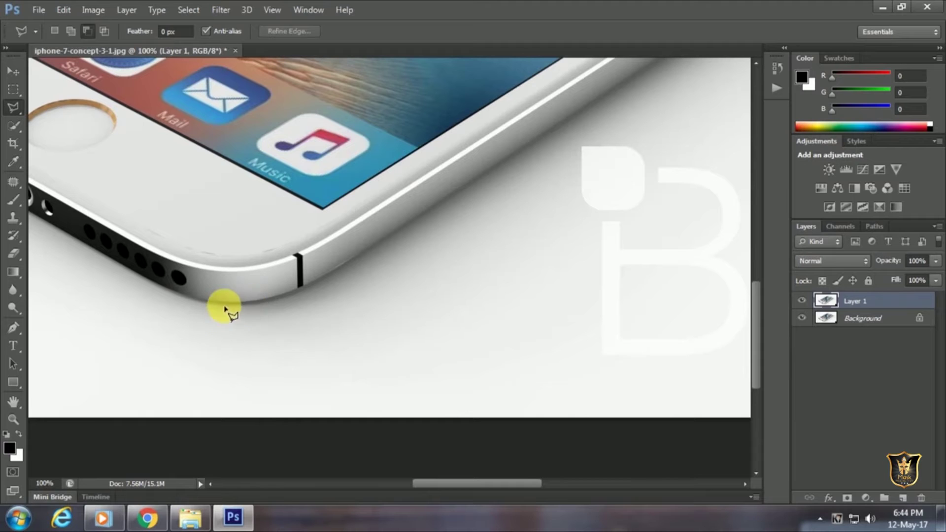
scroll(411, 228, up, 3)
scroll(513, 254, right, 3)
scroll(513, 254, up, 3)
scroll(353, 355, right, 3)
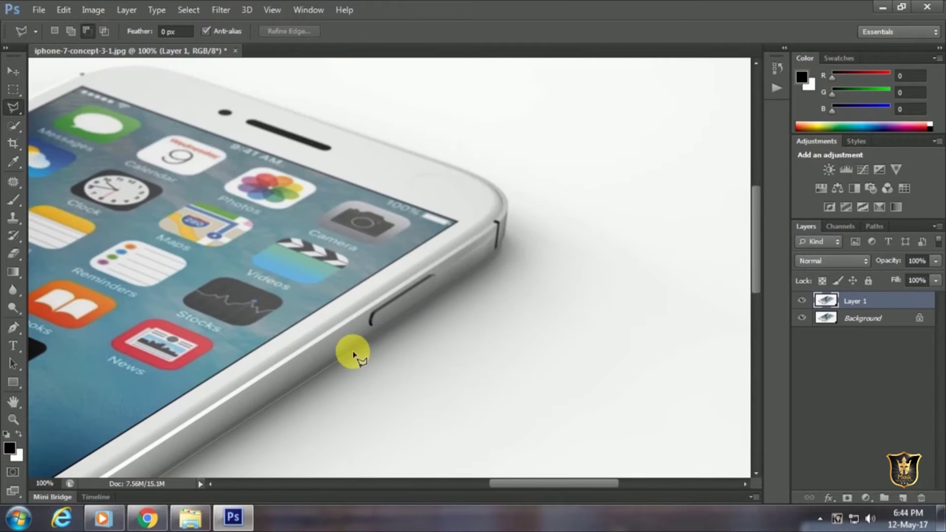
key(ctrl+minus)
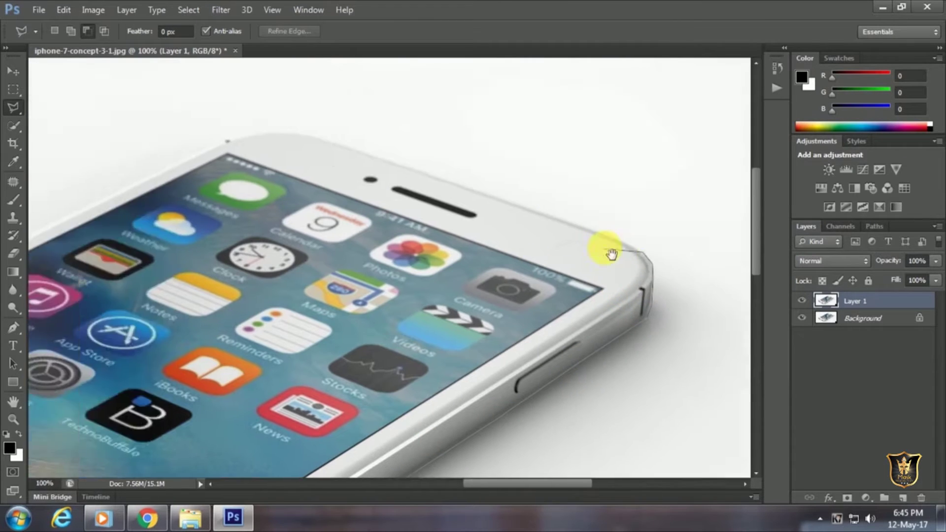
key(ctrl+plus)
key(ctrl+plus)
key(ctrl+plus)
scroll(544, 259, up, 2)
scroll(545, 259, left, 5)
scroll(545, 259, left, 5)
scroll(590, 219, down, 1)
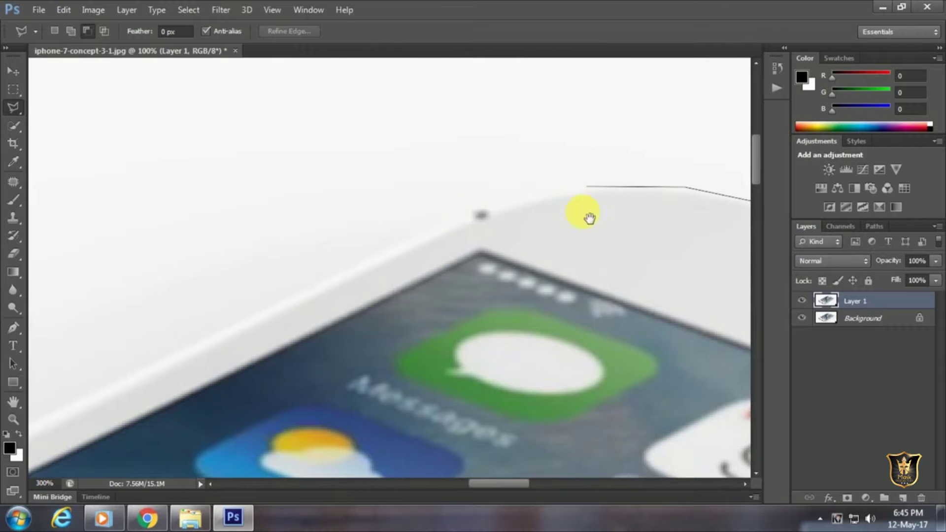
Step: Place Polygonal Lasso points along the phone's top edge to subtract stray background
drag(237, 322, 217, 386)
click(217, 333)
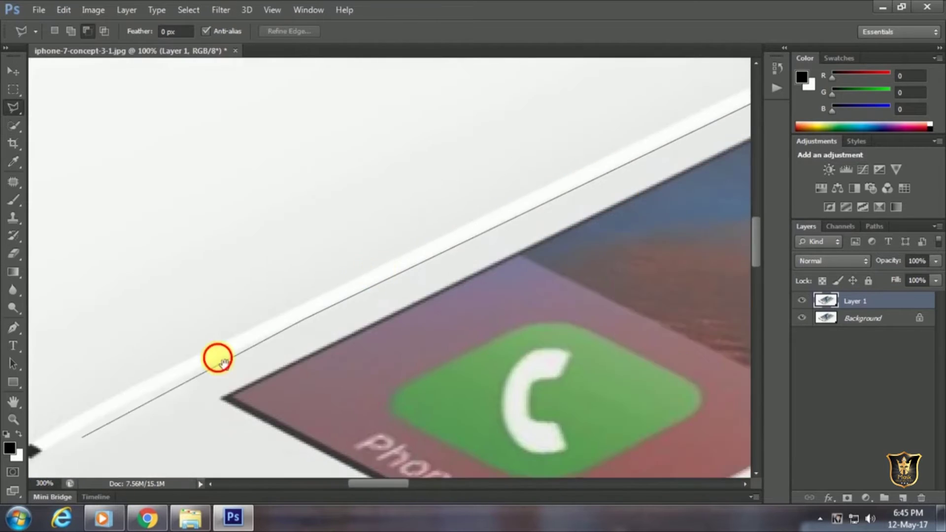
drag(217, 345, 422, 291)
key(BackSpace)
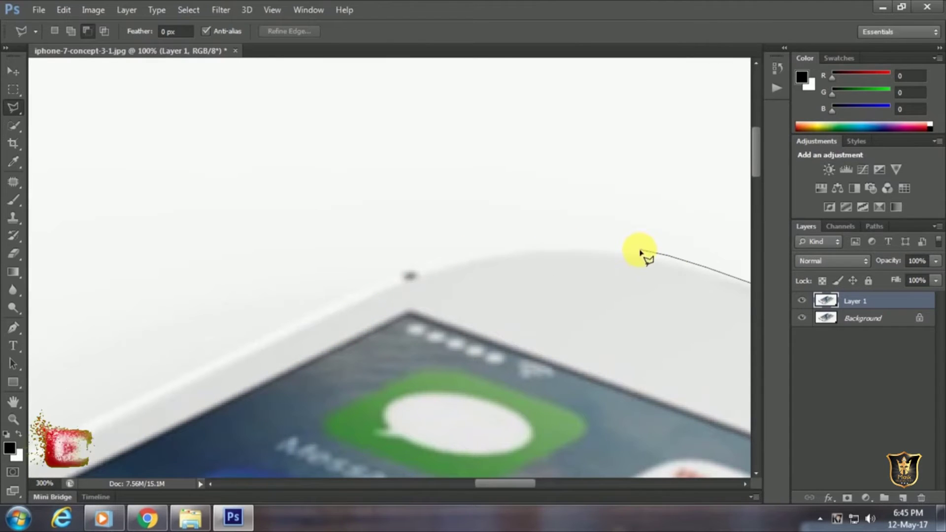
click(567, 248)
click(478, 250)
click(386, 276)
click(245, 304)
Step: Trace points around the phone's corner and close the outline to subtract it
mouse_move(193, 369)
mouse_down()
mouse_move(465, 229)
mouse_move(720, 123)
mouse_up()
drag(429, 249, 616, 163)
drag(327, 363, 469, 295)
mouse_move(338, 289)
mouse_down()
mouse_move(409, 252)
mouse_move(434, 205)
mouse_up()
click(409, 252)
click(404, 229)
click(344, 306)
drag(352, 405, 393, 254)
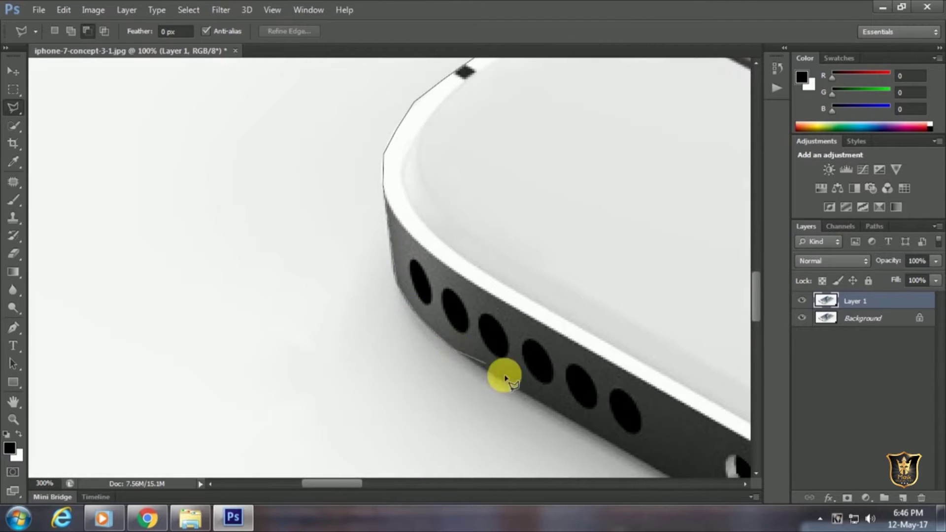
drag(505, 379, 258, 258)
mouse_move(312, 274)
mouse_down()
mouse_move(522, 406)
mouse_move(341, 278)
mouse_up()
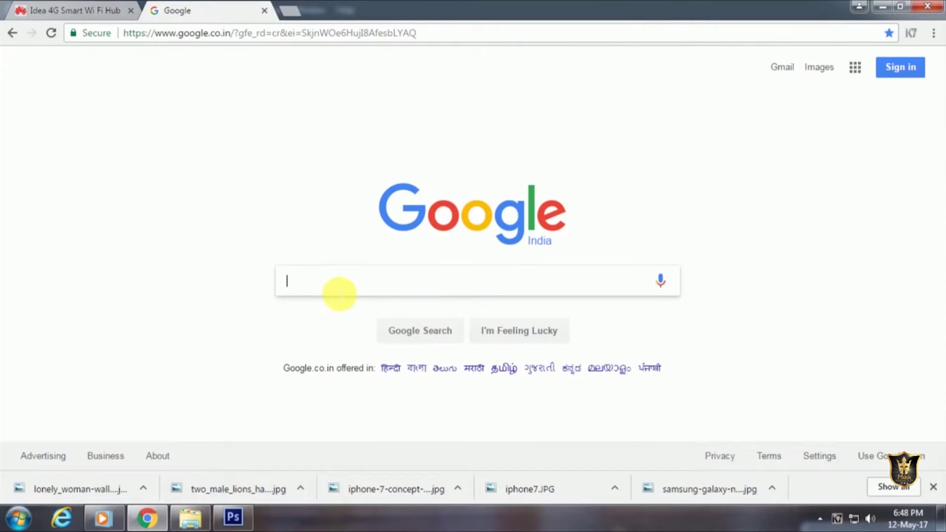
Step: Search Google Images for books HD wallpaper
text(Bok)
key(BackSpace)
text(ok)
text(s HD)
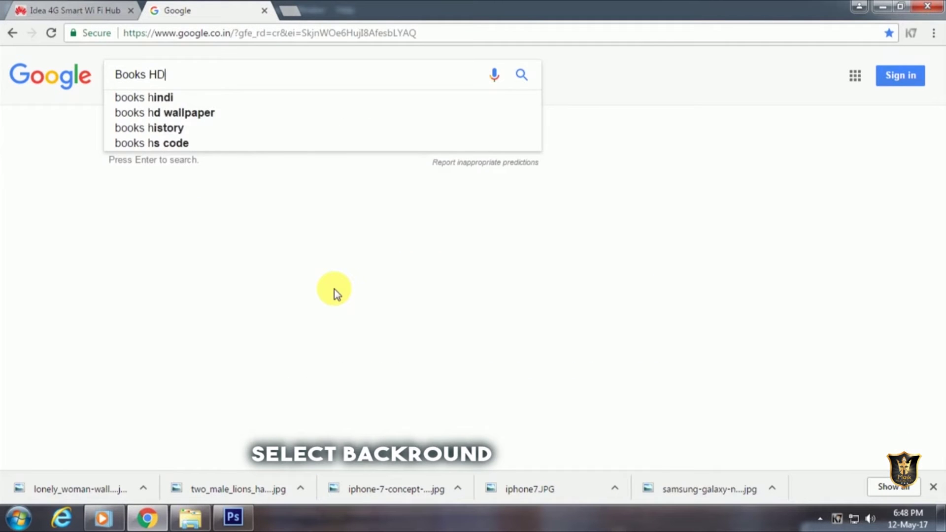
click(226, 111)
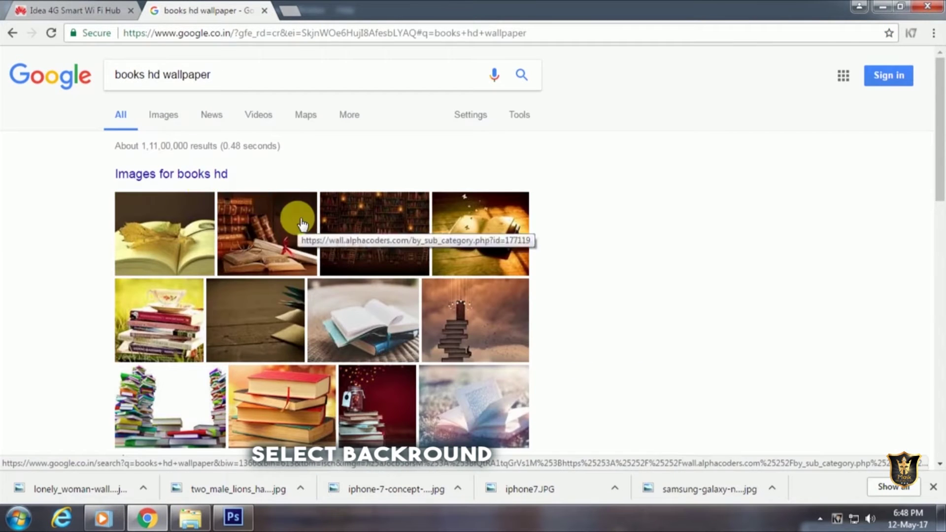
click(200, 178)
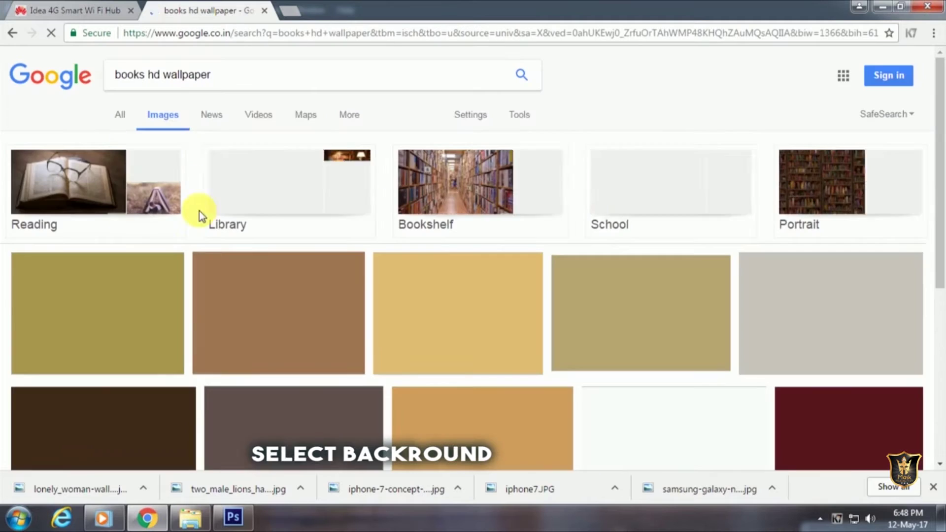
Step: Scroll the results and preview the white book with a pink flower
scroll(377, 340, down, 2)
scroll(382, 344, down, 3)
scroll(382, 344, down, 1)
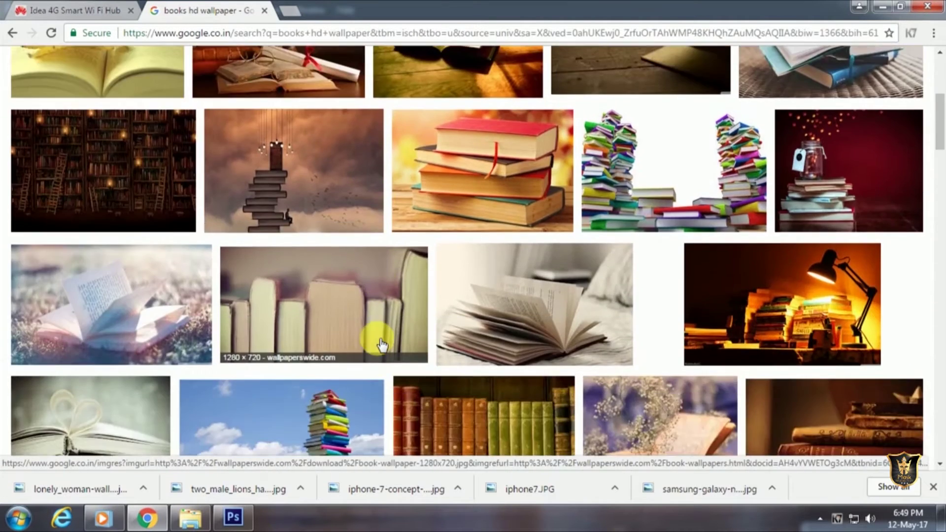
scroll(382, 344, down, 4)
scroll(382, 344, down, 2)
scroll(382, 344, down, 1)
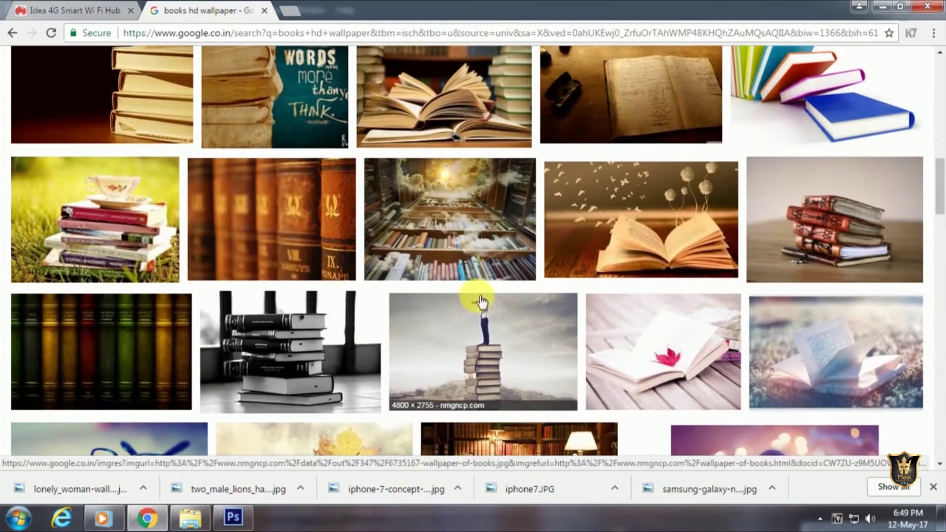
scroll(518, 270, down, 2)
scroll(313, 275, down, 3)
scroll(320, 286, down, 2)
scroll(320, 286, down, 2)
scroll(320, 286, down, 1)
scroll(319, 286, down, 3)
scroll(319, 286, down, 1)
scroll(320, 286, down, 1)
scroll(317, 274, down, 3)
click(94, 168)
Step: Open a related full-size book photo and save it to the computer
click(769, 332)
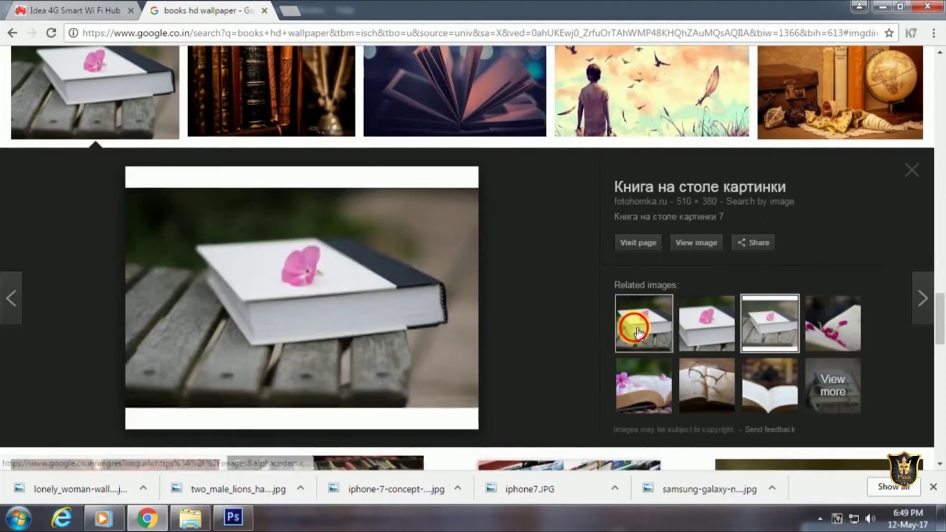
click(700, 246)
right_click(533, 242)
click(567, 269)
click(612, 391)
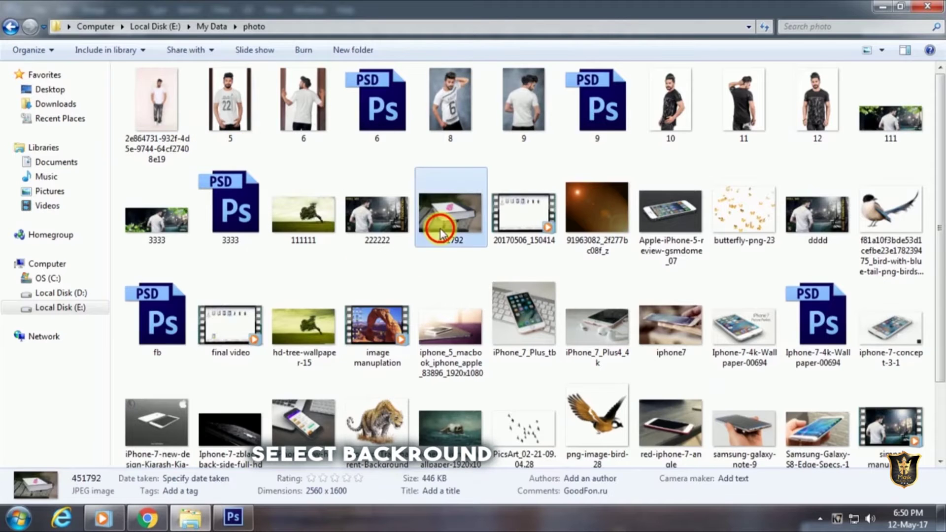
Step: Open 451792.jpg in Photoshop and drag the visible iPhone layer from 38new.jpg into it
drag(444, 216, 313, 443)
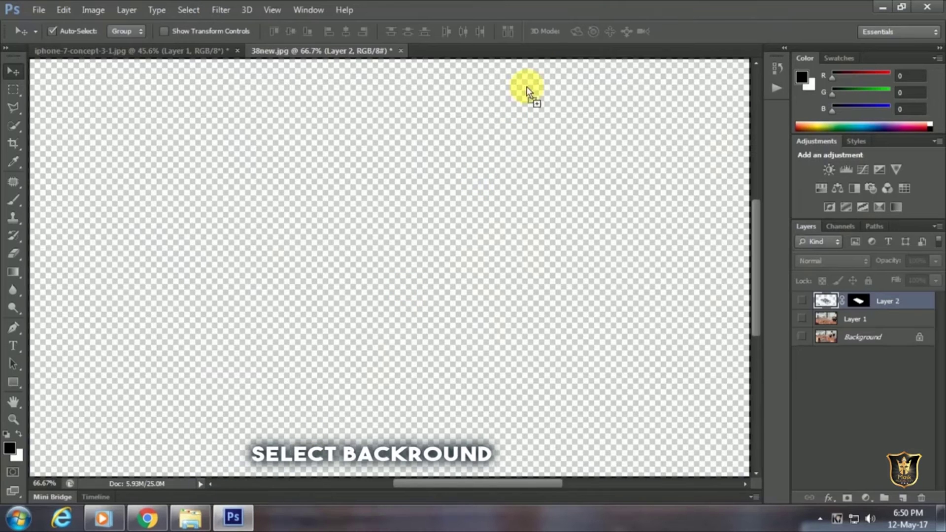
drag(313, 443, 542, 51)
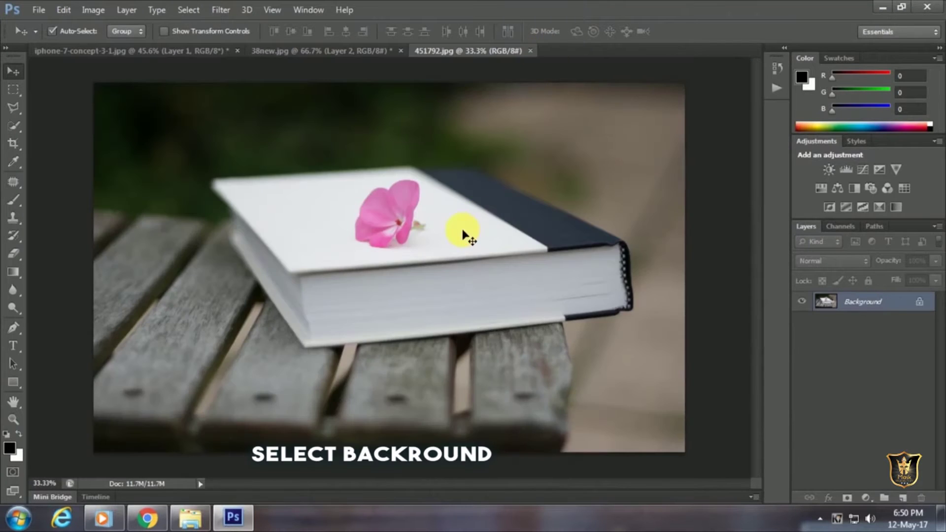
click(276, 51)
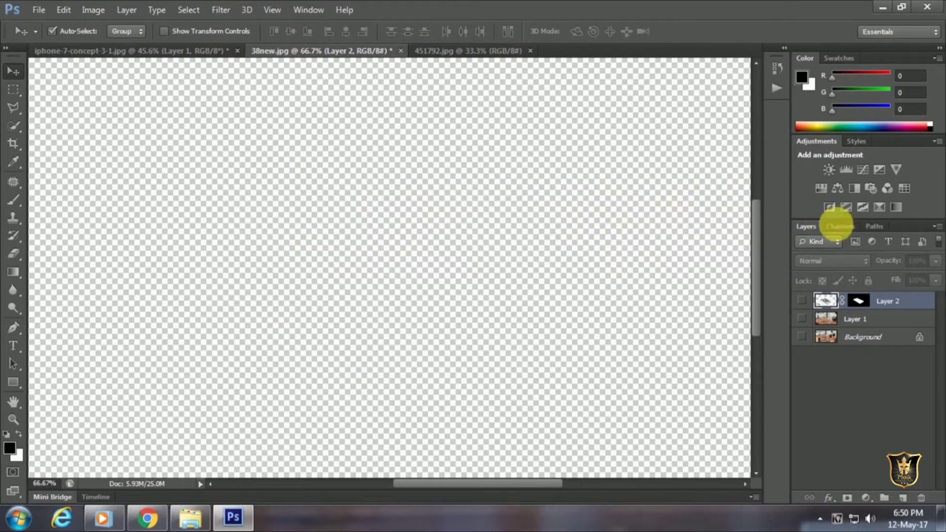
click(802, 301)
mouse_move(418, 305)
mouse_down()
mouse_move(434, 251)
mouse_move(443, 317)
mouse_move(433, 301)
mouse_up()
Step: Free-transform the iPhone and move it to rest on top of the book
key(ctrl+t)
drag(576, 373, 624, 401)
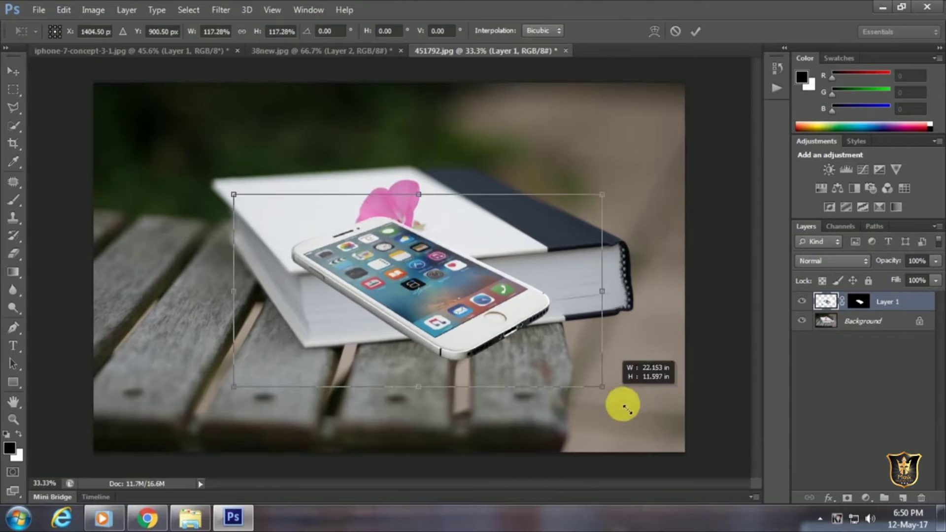
drag(503, 394, 437, 377)
key(Return)
mouse_move(490, 363)
mouse_down()
mouse_move(480, 325)
mouse_move(529, 326)
mouse_move(450, 321)
mouse_move(456, 328)
mouse_move(409, 350)
mouse_up()
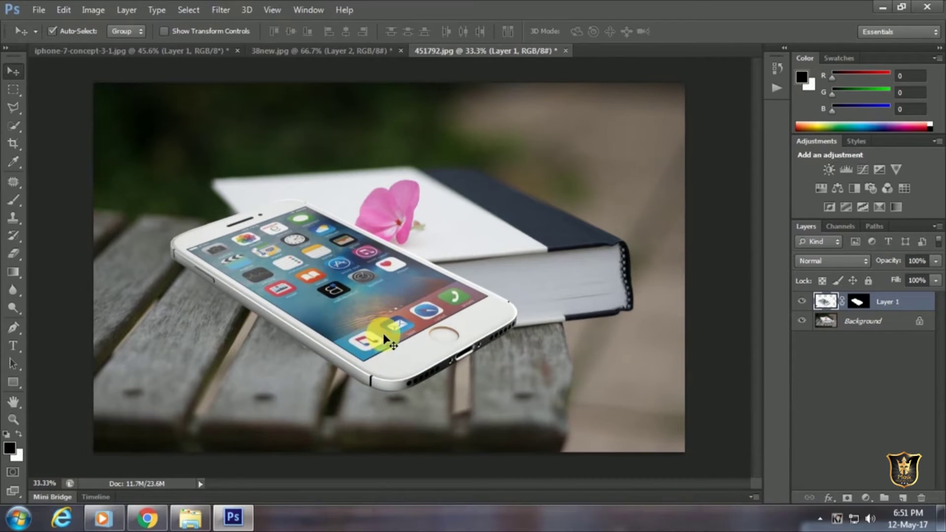
mouse_move(401, 341)
mouse_down()
mouse_move(412, 271)
mouse_move(434, 266)
mouse_move(458, 280)
mouse_move(461, 310)
mouse_up()
Step: Scale the iPhone down twice more so it fits across the book
key(ctrl+t)
drag(624, 397, 454, 312)
key(Return)
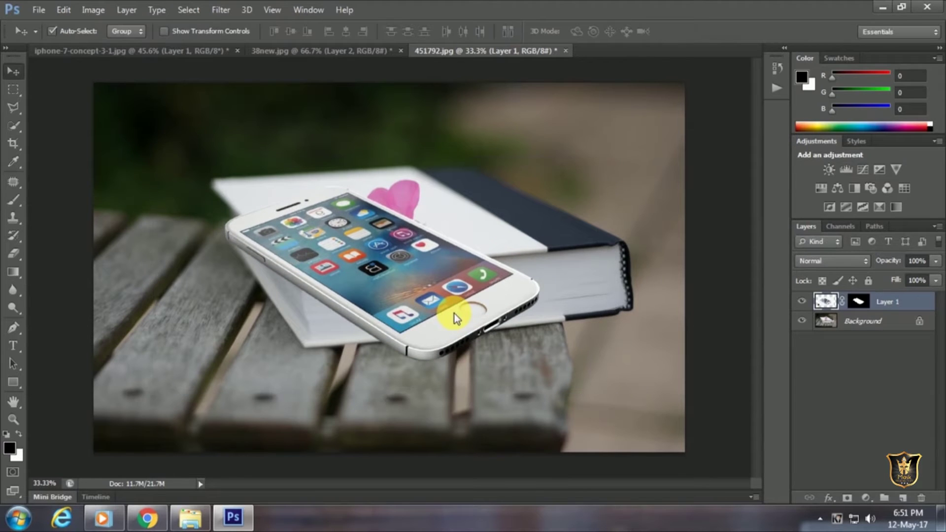
key(ctrl+t)
drag(600, 391, 585, 387)
key(Return)
drag(477, 327, 460, 317)
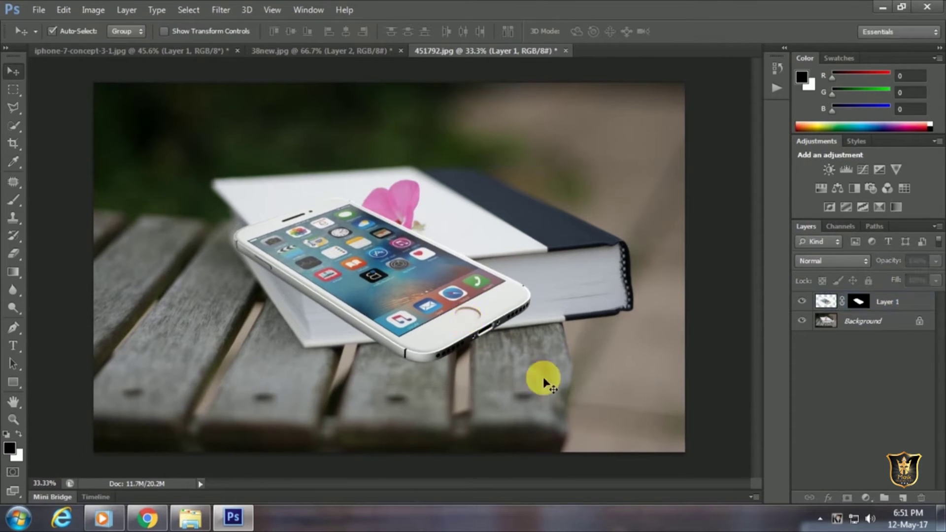
Step: Inspect the phone close up, then target Layer 1's mask and open its options menu
click(544, 381)
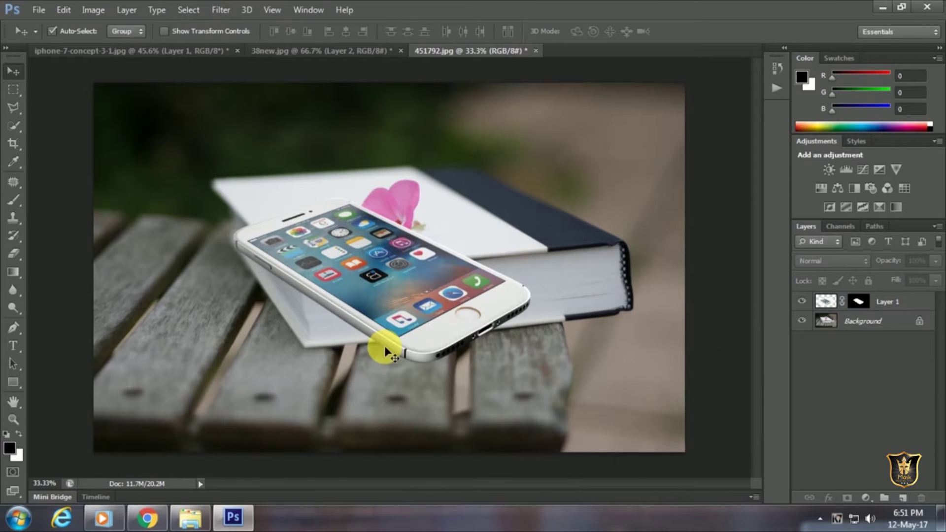
scroll(414, 338, up, 1)
scroll(501, 237, up, 1)
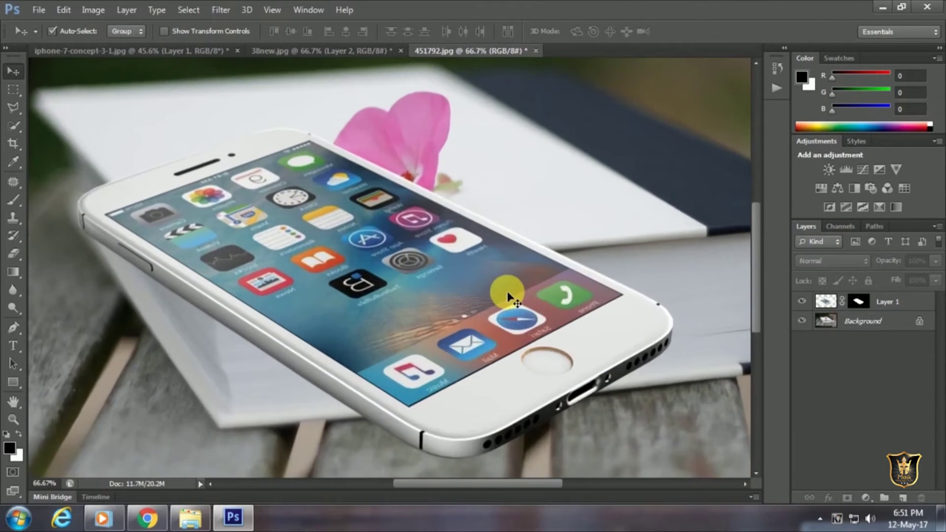
scroll(507, 289, up, 1)
drag(333, 228, 358, 234)
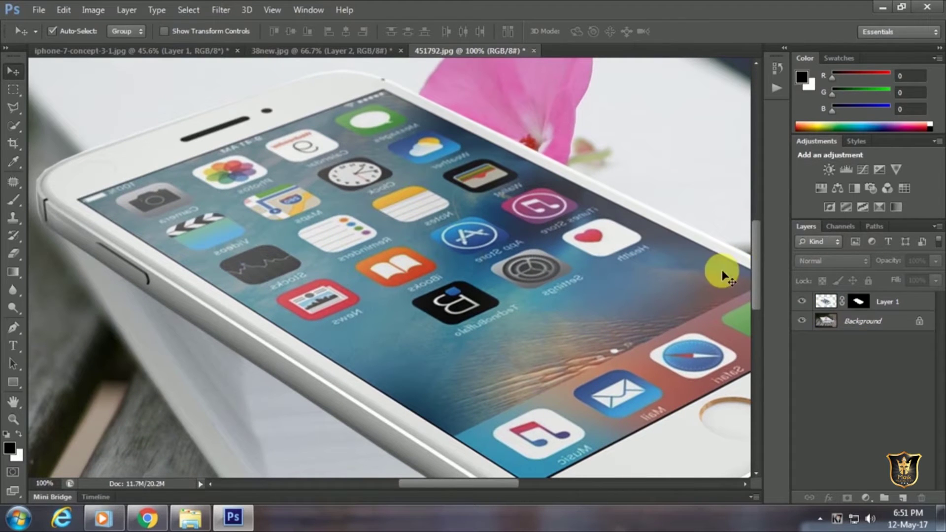
click(859, 302)
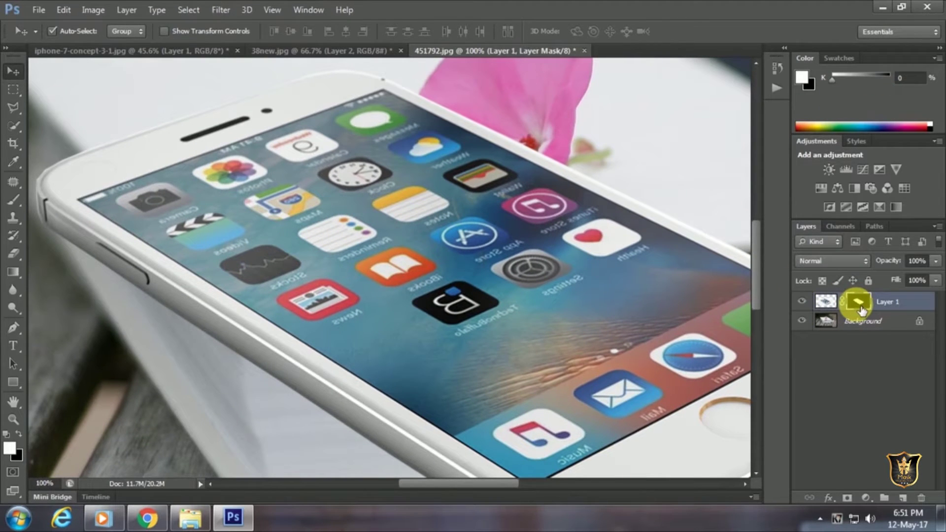
key(ctrl+0)
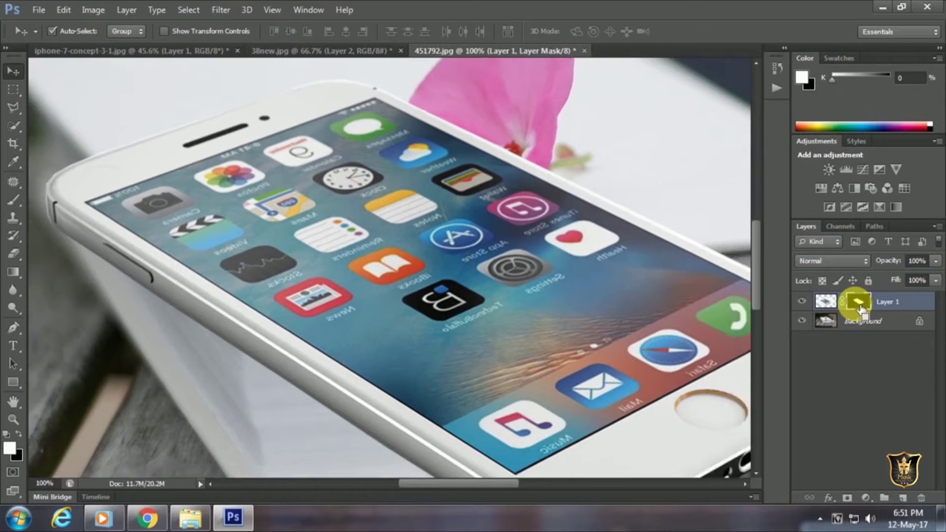
right_click(858, 308)
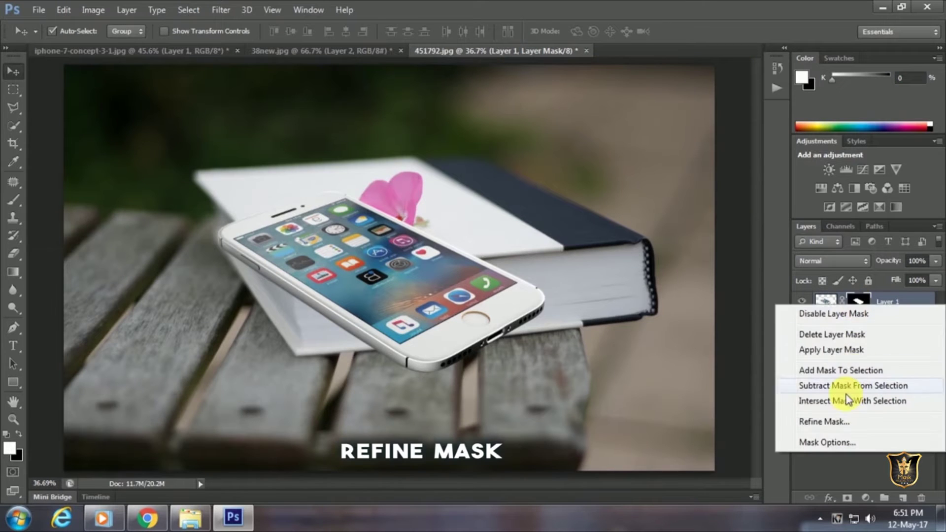
Step: Refine the iPhone mask with Shift Edge about -21, then zoom in on the phone
click(846, 420)
drag(835, 272, 829, 273)
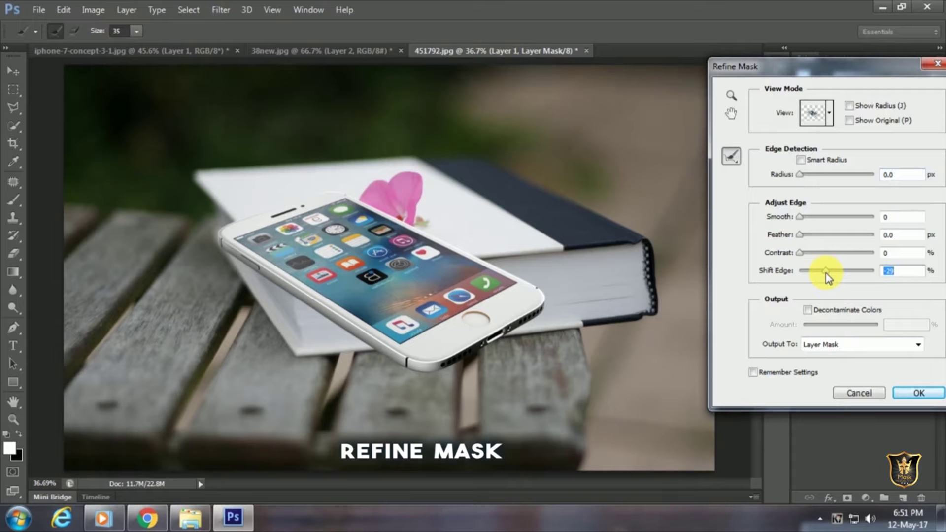
click(919, 393)
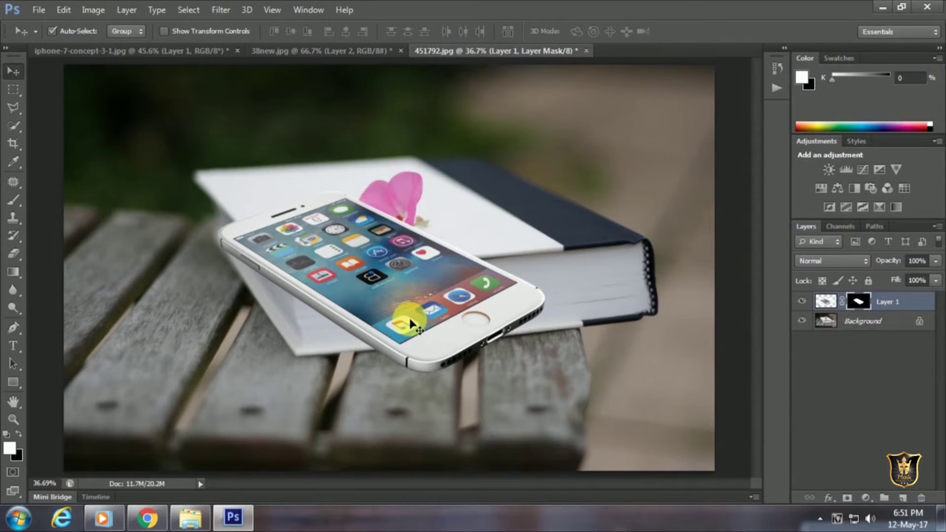
scroll(412, 326, up, 1)
scroll(359, 296, up, 1)
scroll(333, 289, up, 1)
Step: Trace the iPhone's screen with Polygonal Lasso and copy it from Layer 1 onto Layer 2
drag(147, 219, 328, 295)
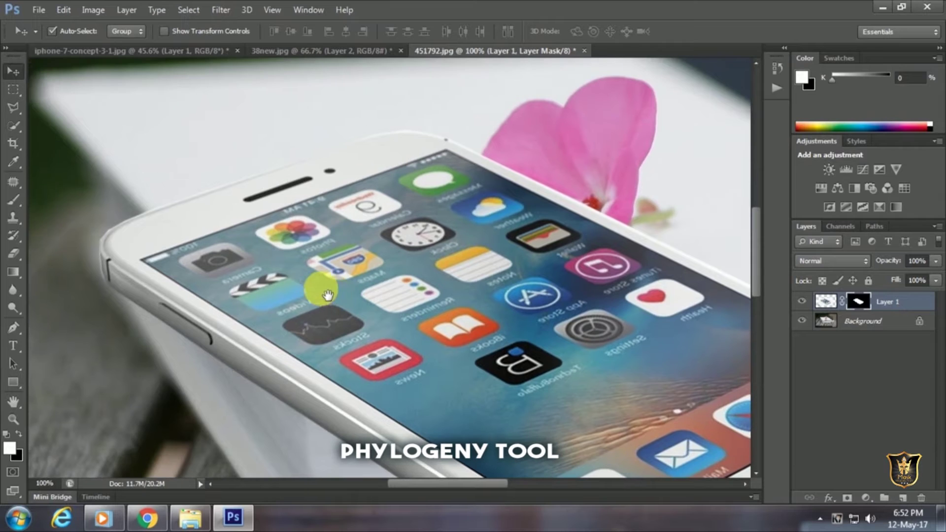
click(15, 109)
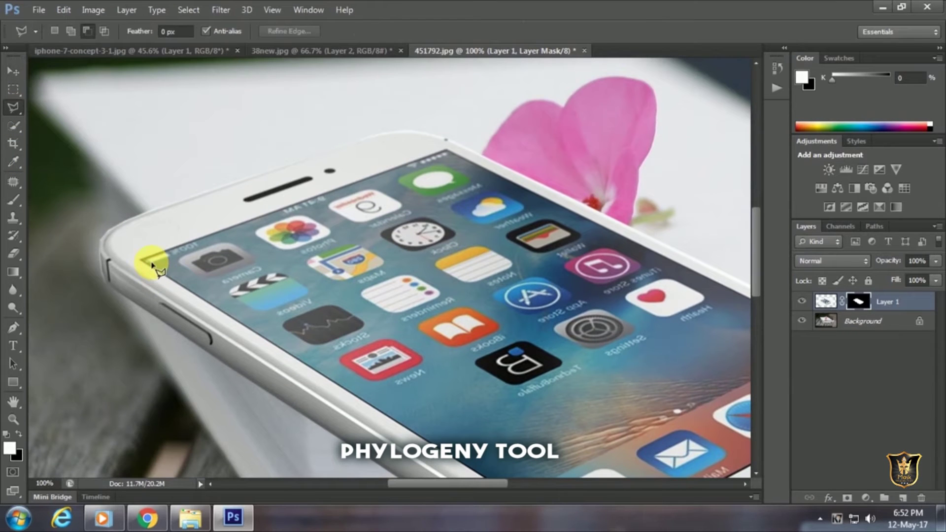
scroll(153, 266, up, 1)
drag(148, 264, 402, 274)
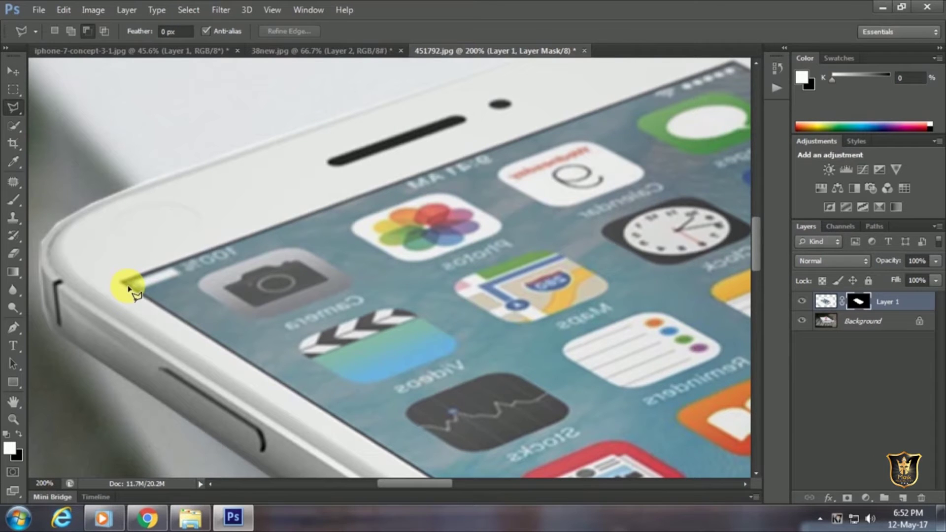
drag(329, 225, 143, 359)
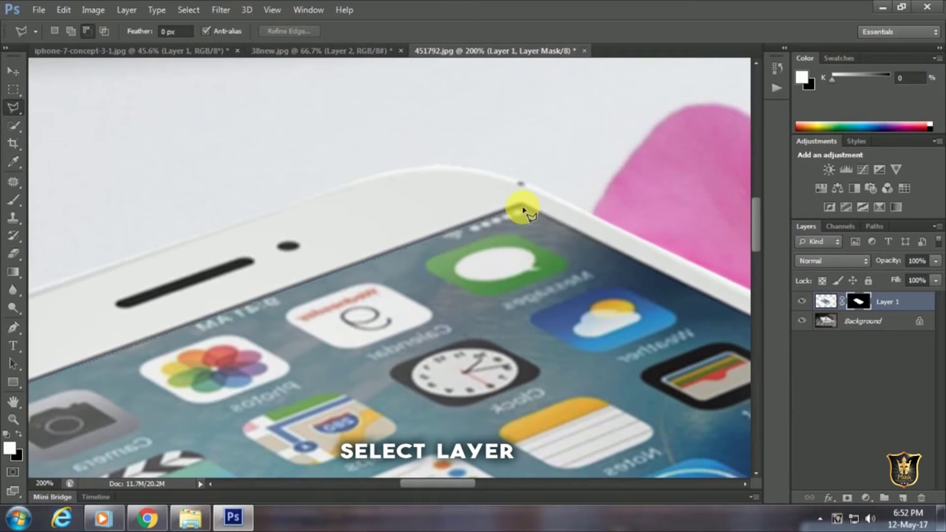
drag(568, 305, 360, 302)
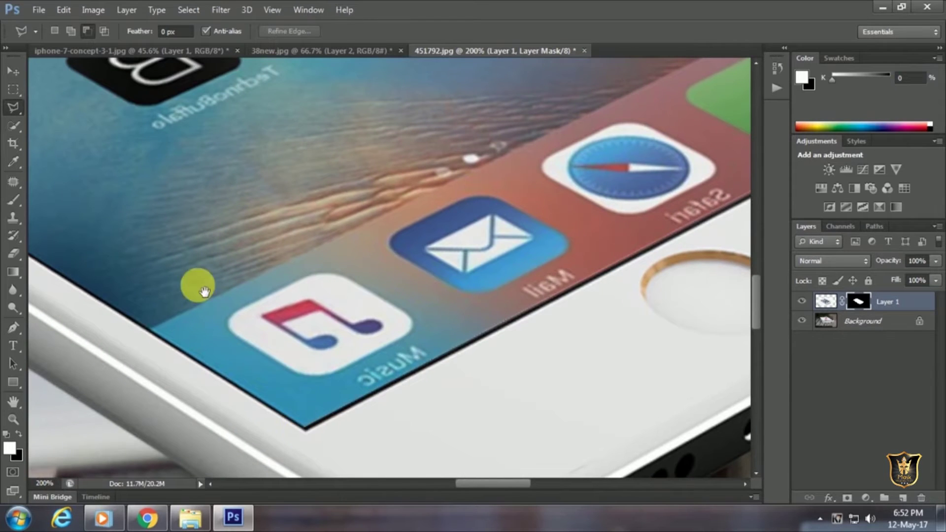
drag(205, 291, 482, 444)
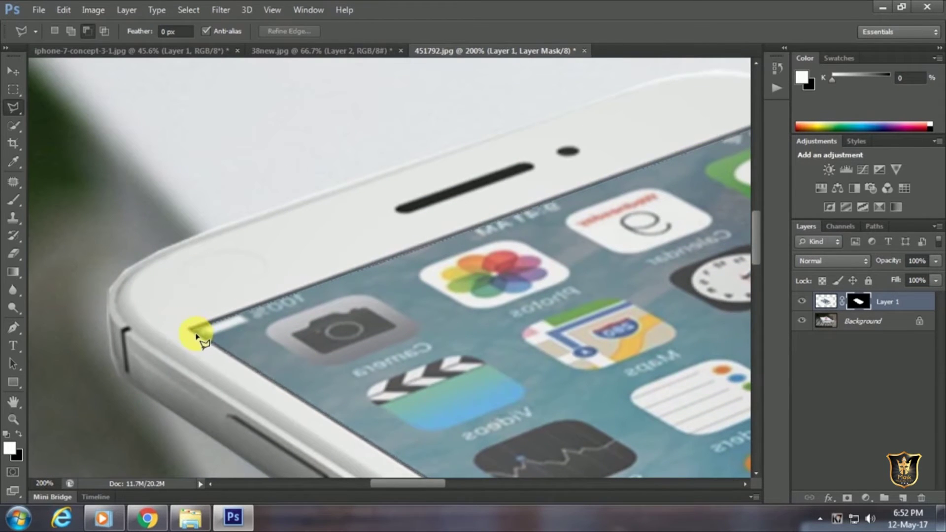
click(195, 336)
click(827, 302)
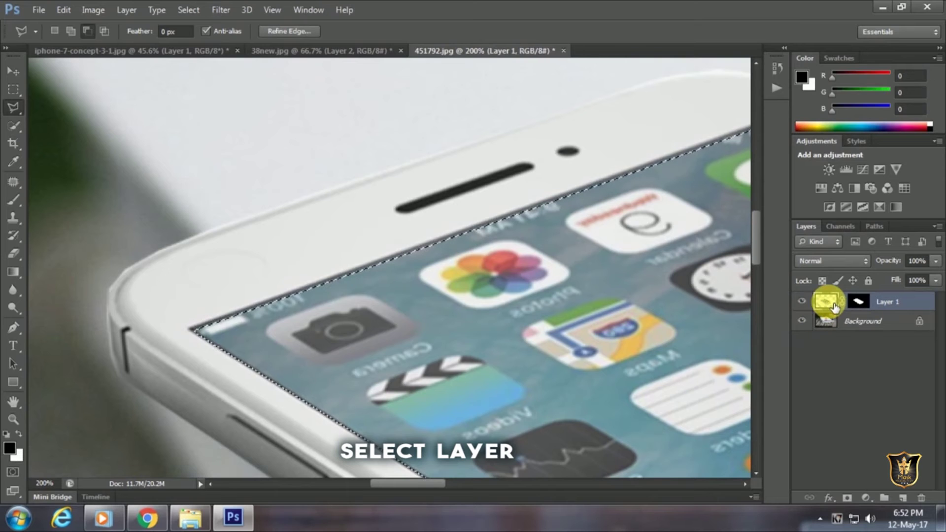
key(ctrl+j)
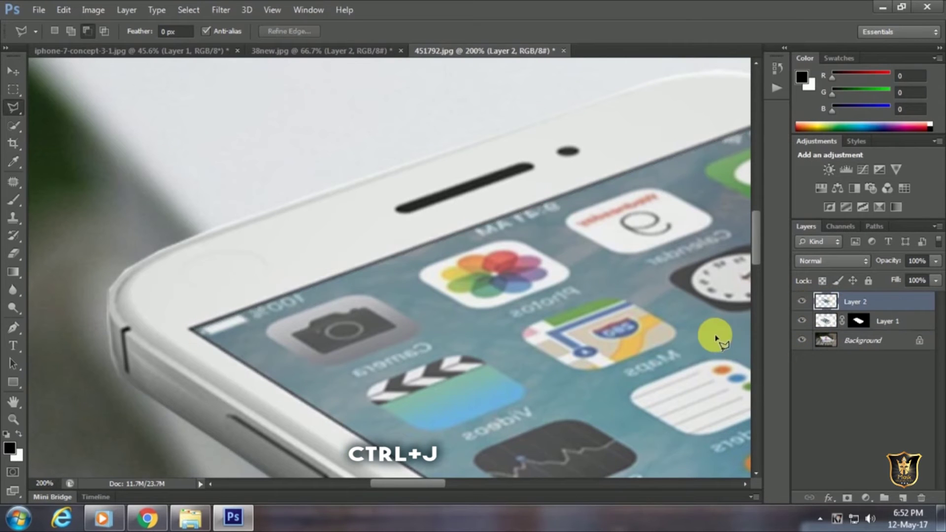
key(ctrl+0)
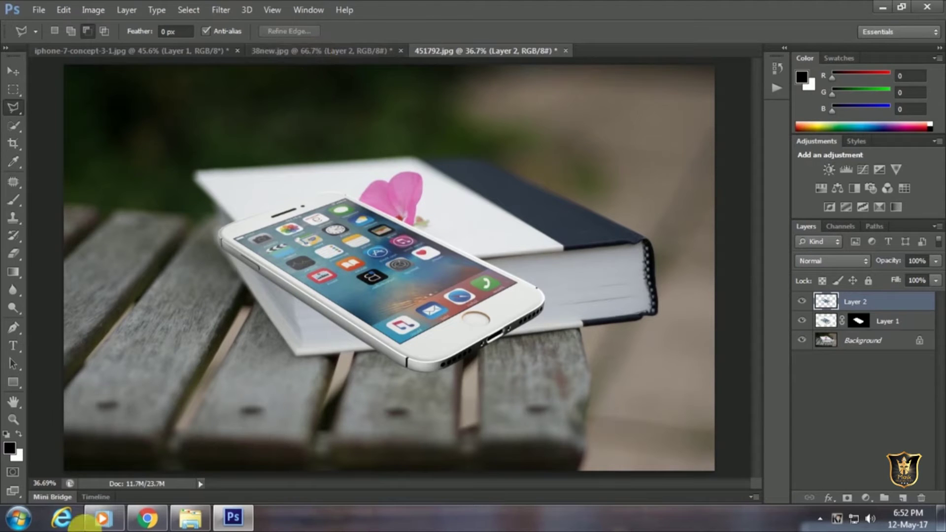
Step: Drag the girl_with_long_hair photo from Explorer into Photoshop as a new document
click(226, 524)
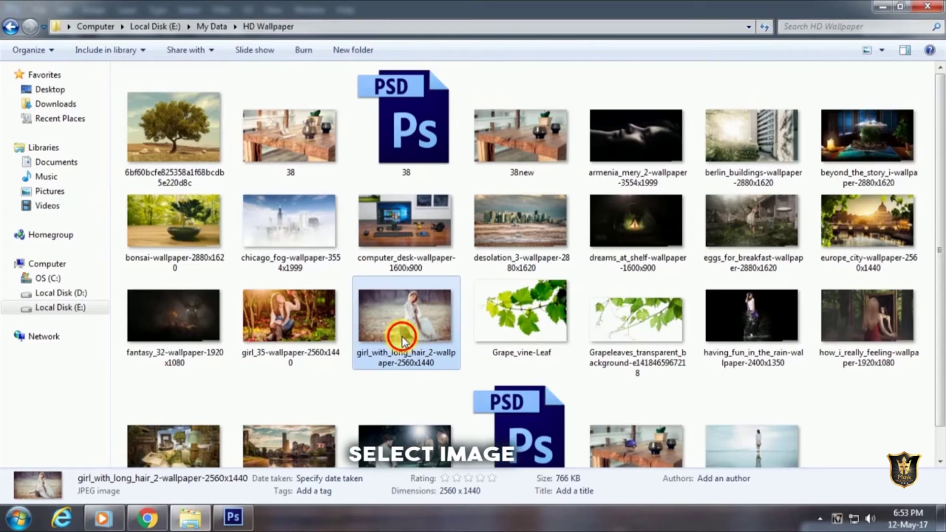
click(423, 327)
drag(423, 327, 630, 47)
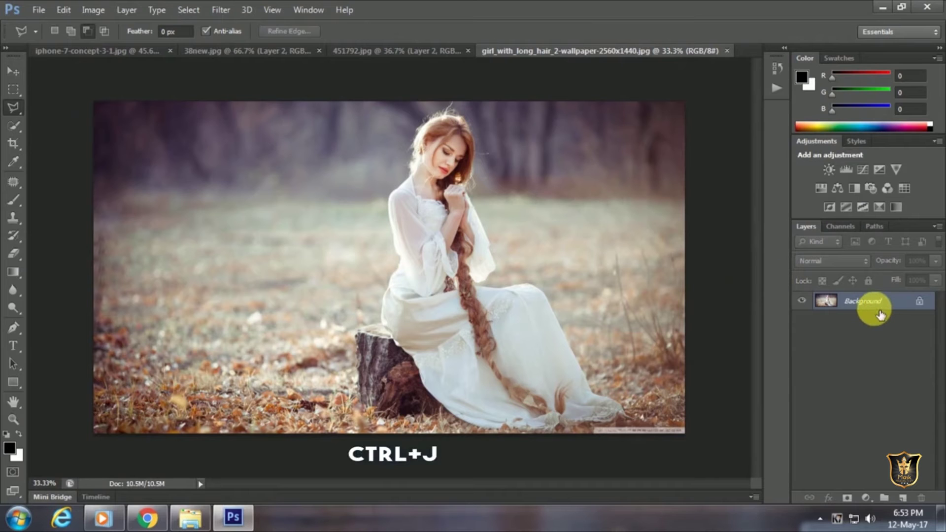
Step: Duplicate the girl photo's background layer and quick-select the girl and her stump
key(ctrl+j)
click(14, 127)
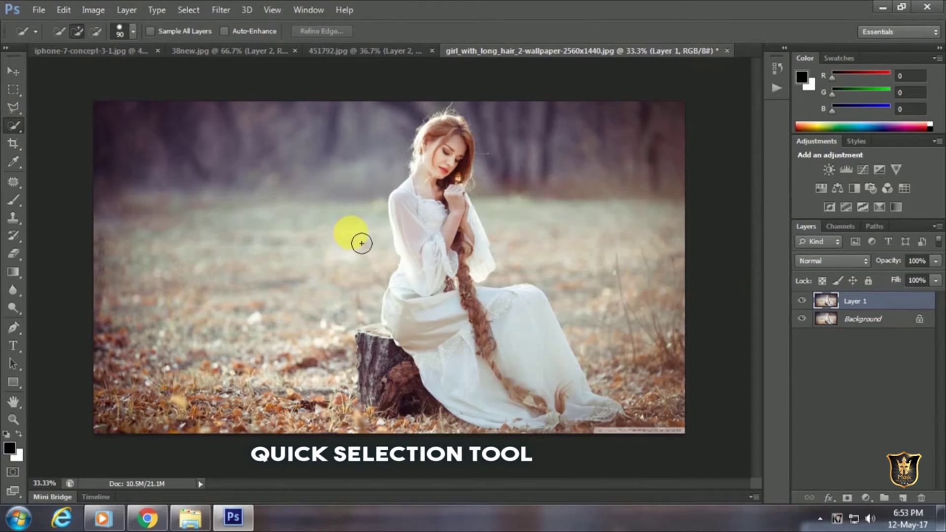
scroll(405, 287, up, 2)
scroll(429, 247, up, 2)
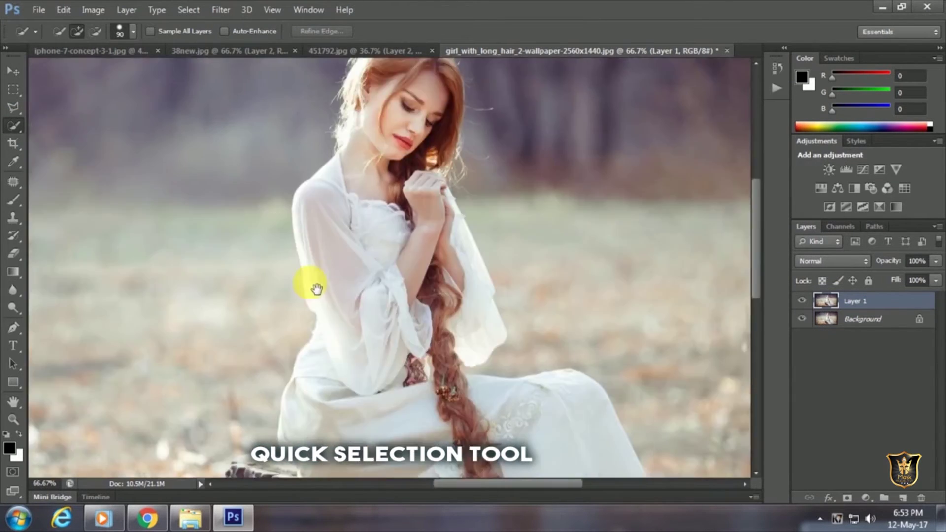
scroll(313, 281, right, 2)
drag(317, 169, 355, 123)
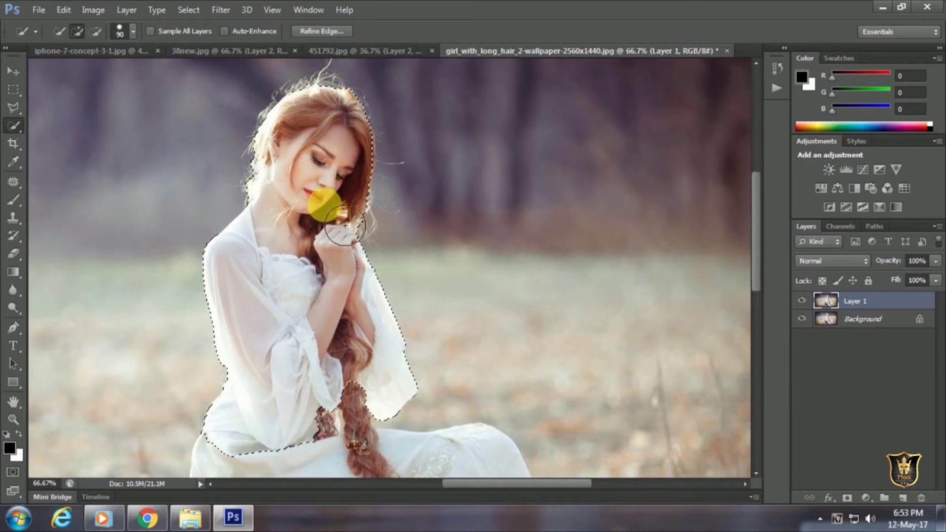
scroll(355, 148, down, 3)
drag(428, 305, 445, 320)
scroll(445, 319, down, 4)
drag(327, 285, 190, 148)
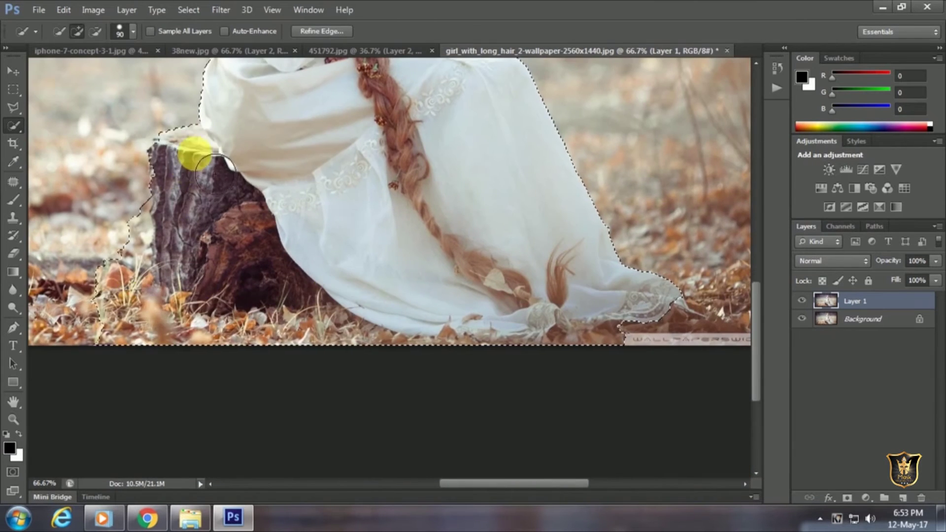
scroll(190, 148, left, 4)
drag(359, 243, 291, 280)
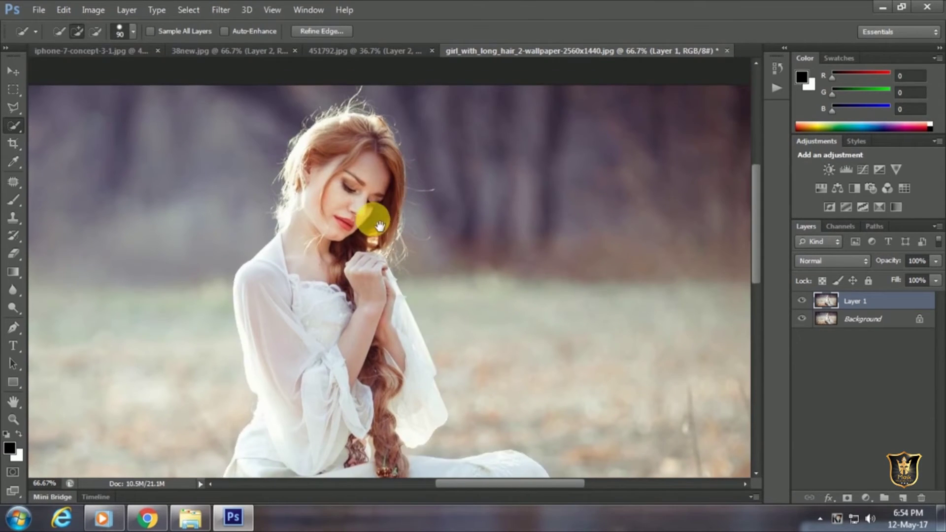
Step: Mask out all but the girl, hide Background, shift the edge -10, and drag her into the bench scene
click(816, 112)
click(771, 276)
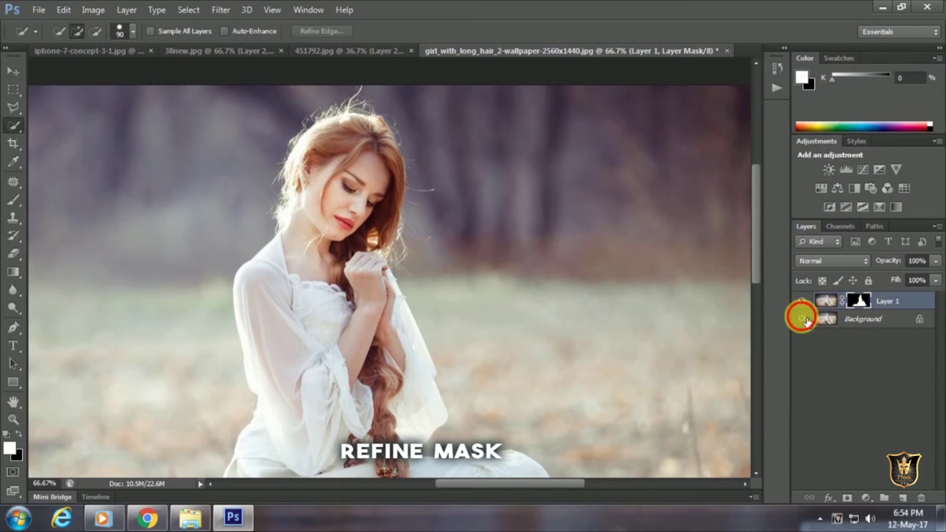
scroll(452, 296, down, 5)
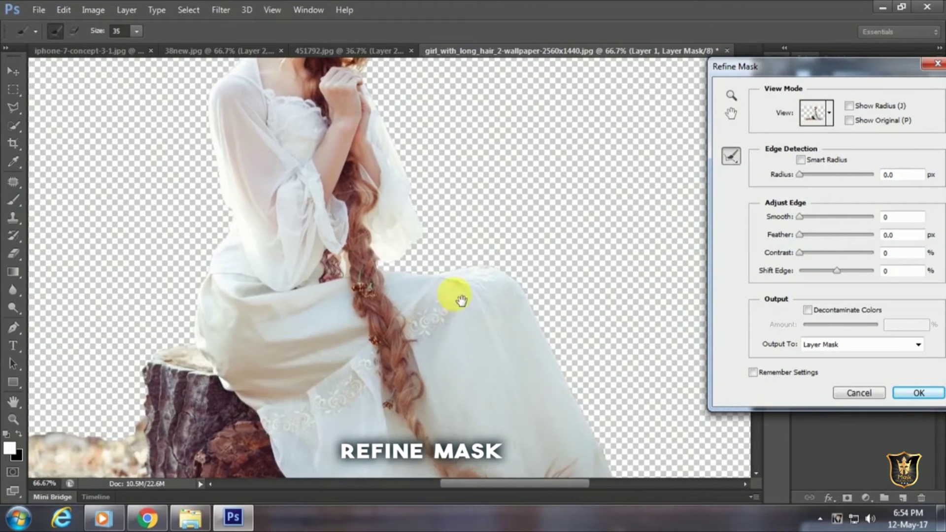
scroll(452, 306, up, 4)
drag(837, 271, 834, 274)
key(Return)
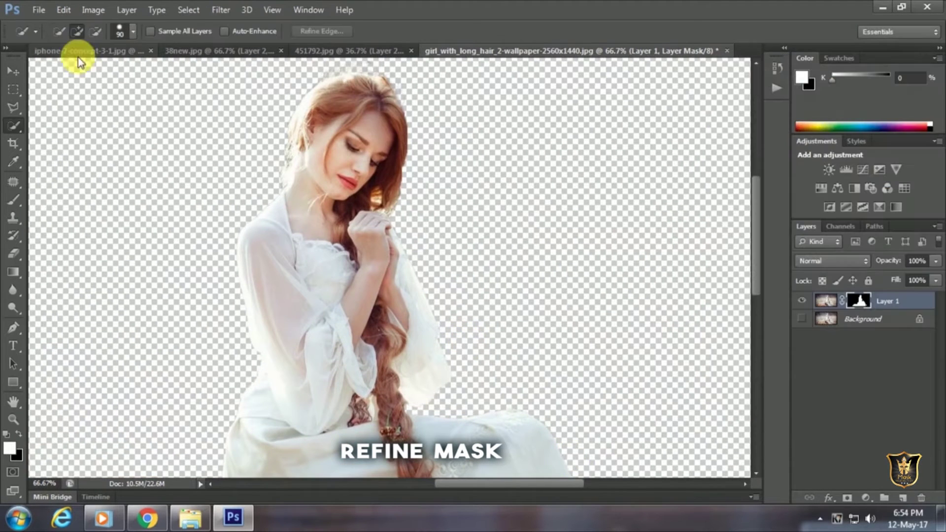
key(v)
mouse_move(347, 203)
mouse_down()
mouse_move(380, 54)
mouse_move(409, 229)
mouse_up()
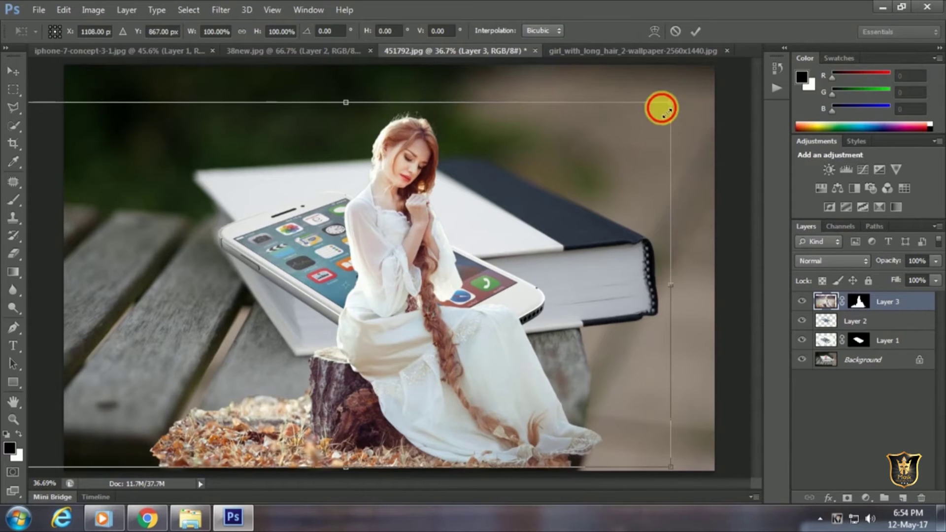
Step: Scale the cut-out girl to about 62% and place her on the phone screen
drag(662, 108, 548, 172)
drag(449, 329, 429, 221)
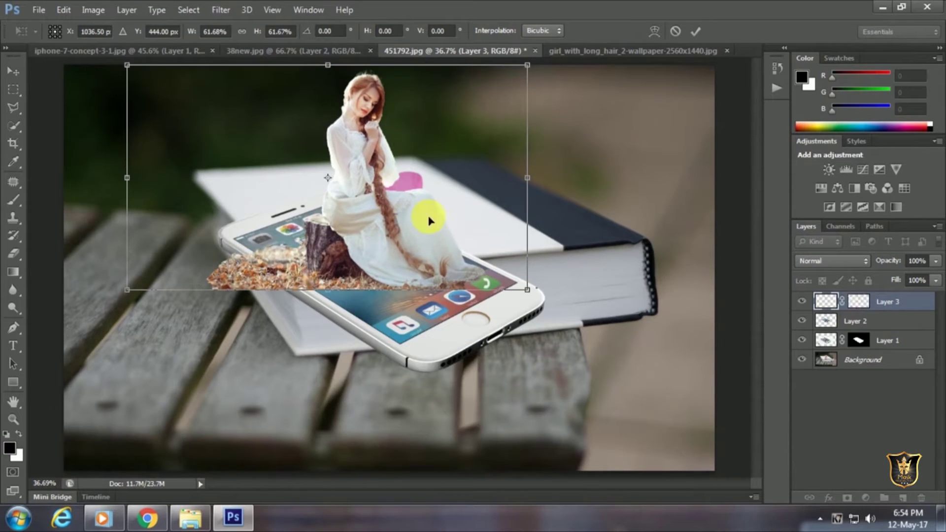
mouse_move(413, 248)
mouse_down()
mouse_move(414, 257)
mouse_move(399, 252)
mouse_move(410, 256)
mouse_up()
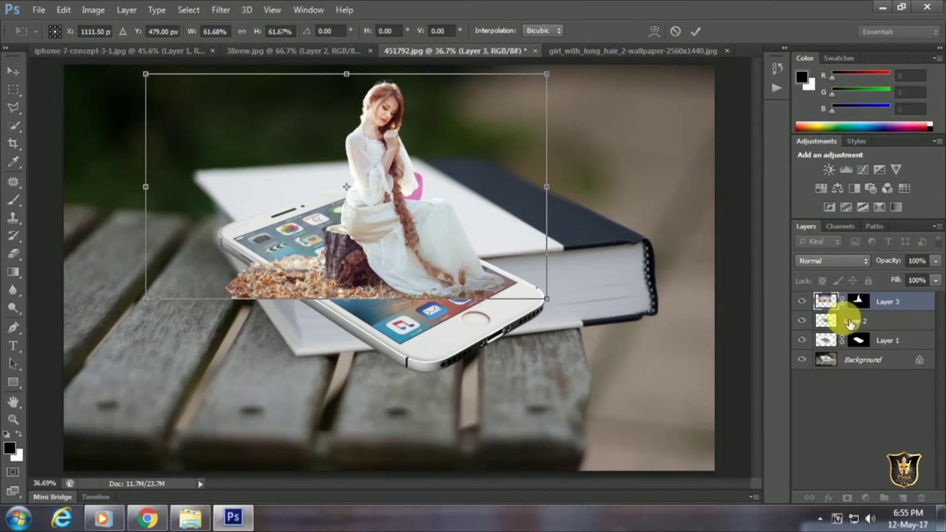
double_click(391, 269)
Step: Duplicate the girl layer, hide the Layer 3 copy, and return to the girl_with_long_hair document
key(ctrl+j)
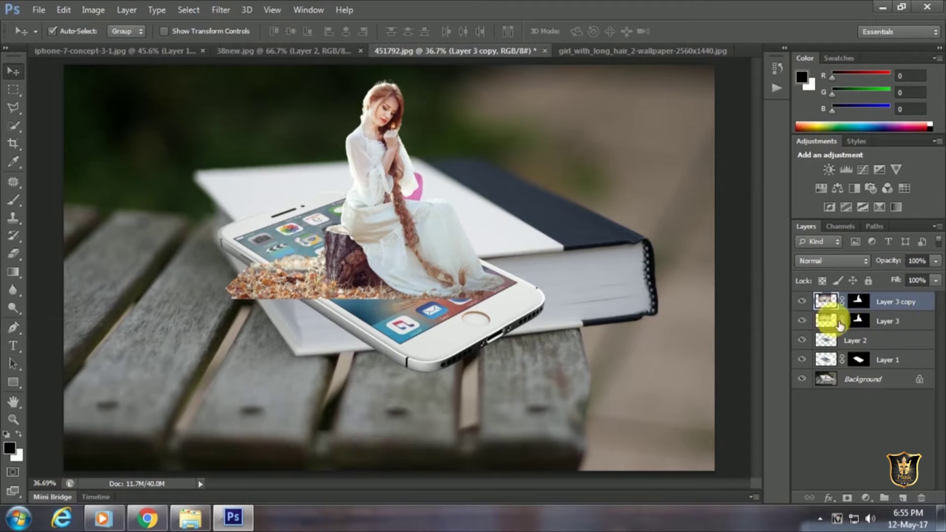
click(801, 302)
click(594, 51)
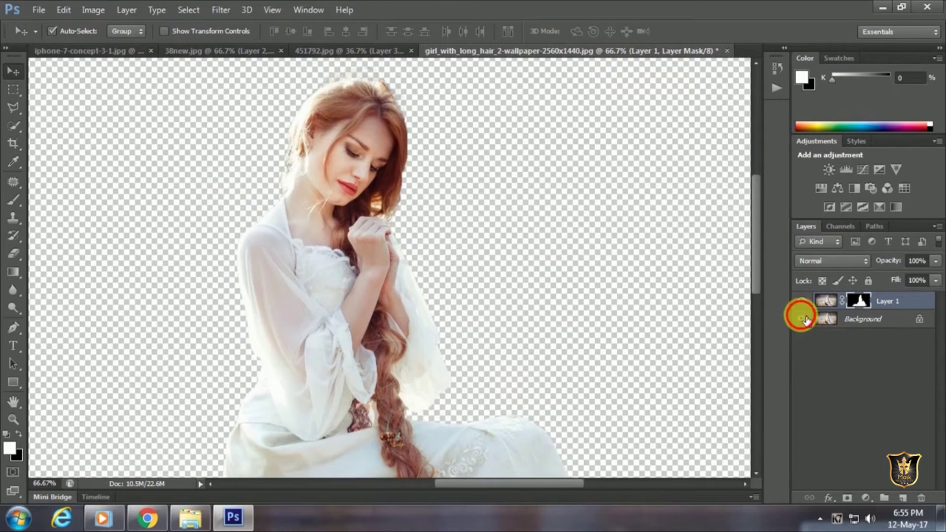
Step: Copy the girl photo's Background into 451792.jpg and clip it to the phone screen layer
click(802, 319)
click(849, 319)
key(ctrl+j)
mouse_move(449, 335)
mouse_down()
mouse_move(274, 212)
mouse_move(311, 64)
mouse_move(345, 222)
mouse_up()
click(802, 300)
mouse_move(866, 301)
mouse_down()
mouse_move(886, 324)
mouse_move(887, 345)
mouse_up()
alt+click(882, 350)
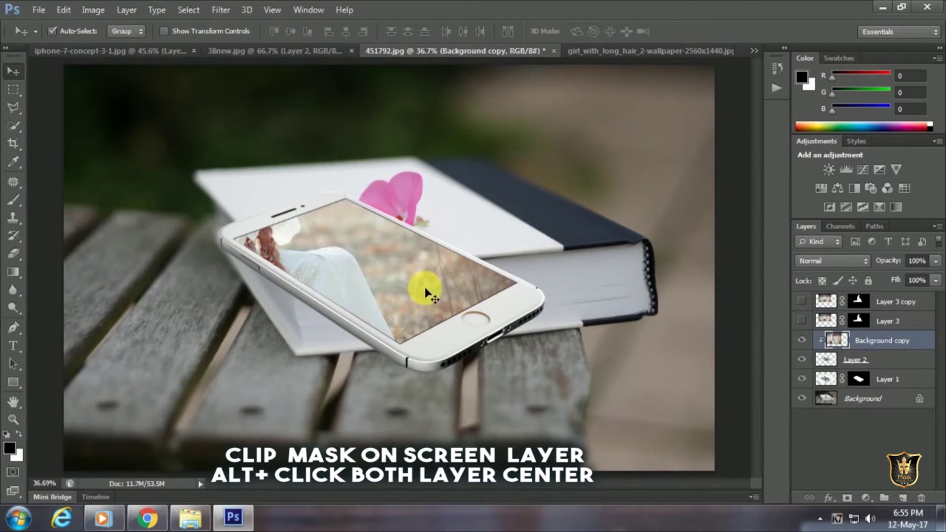
Step: Enlarge the clipped leafy photo to about 163% within the screen and show Layer 3 again
key(ctrl+t)
mouse_move(507, 408)
mouse_down()
mouse_move(505, 157)
mouse_move(494, 239)
mouse_up()
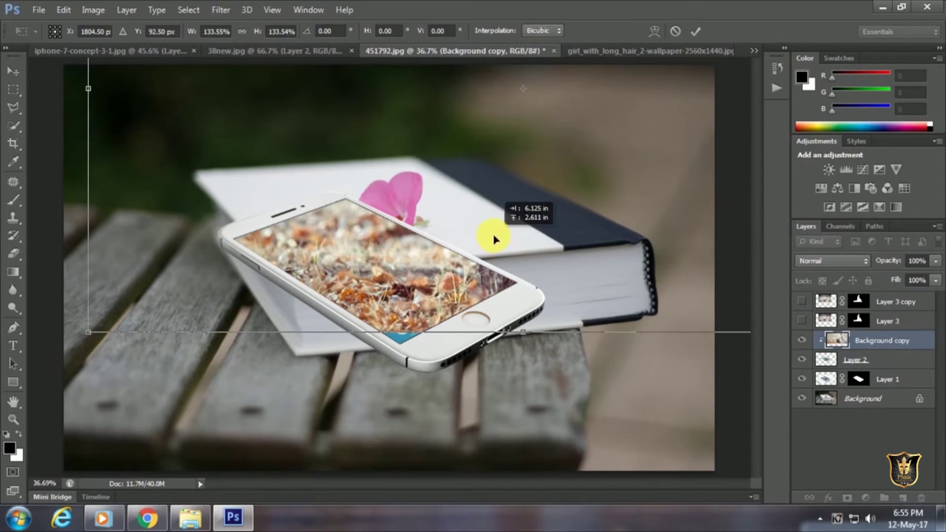
drag(91, 328, 49, 375)
drag(260, 355, 536, 255)
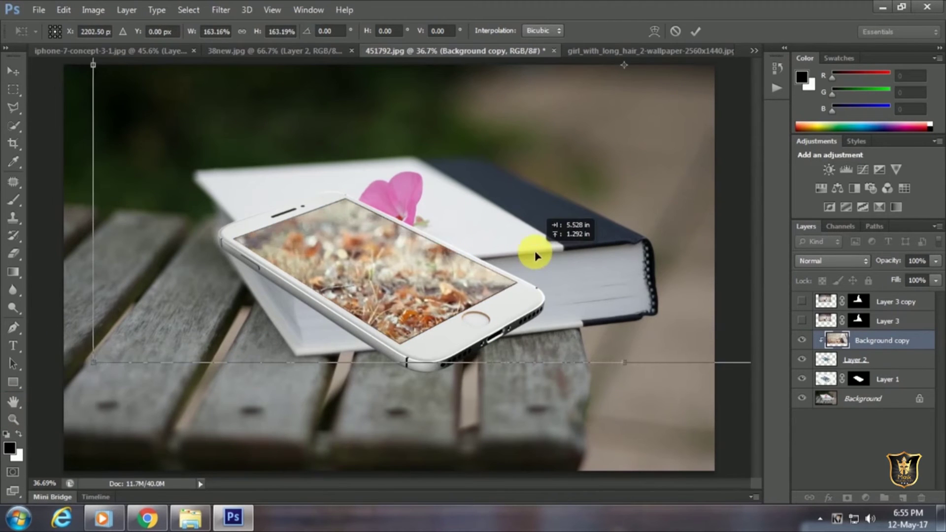
key(Return)
click(802, 321)
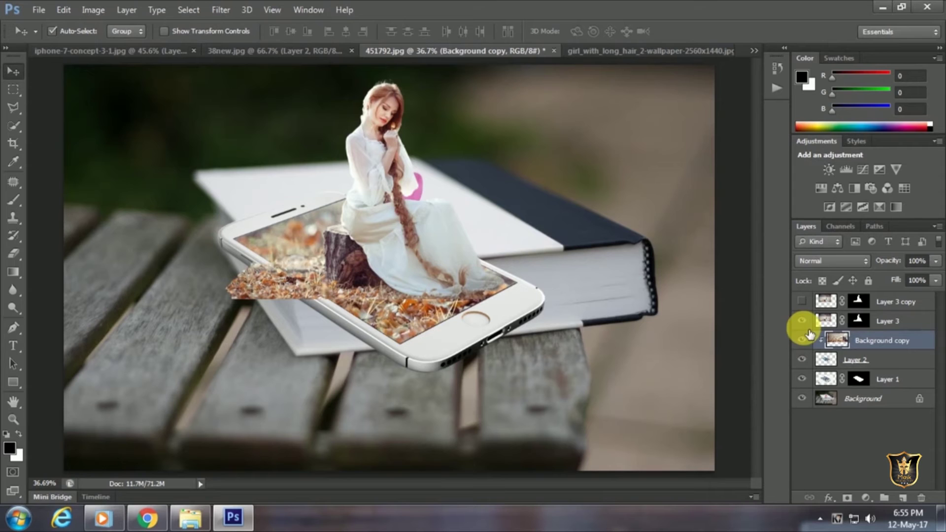
Step: Nudge the cut-out girl into place and squeeze her width to about 93%
click(428, 271)
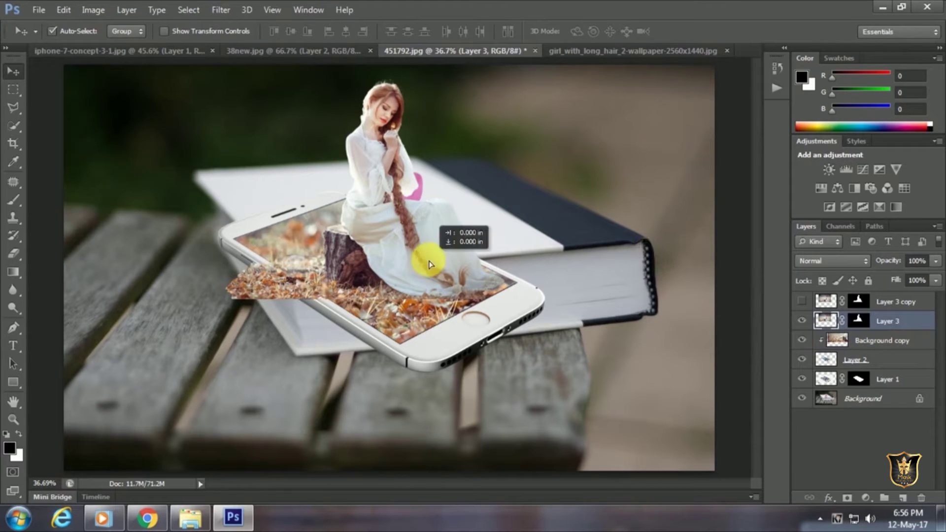
drag(429, 265, 419, 262)
key(ctrl+t)
drag(536, 299, 524, 299)
key(Return)
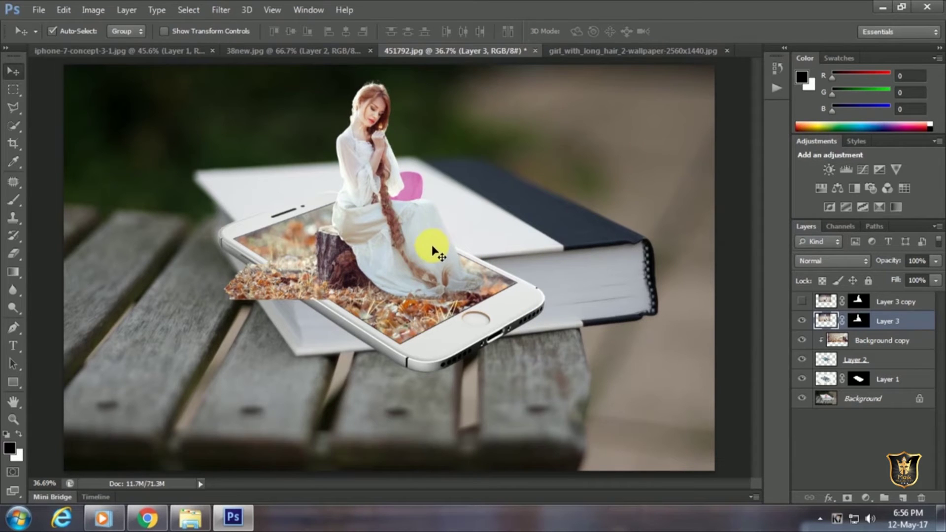
drag(434, 250, 434, 247)
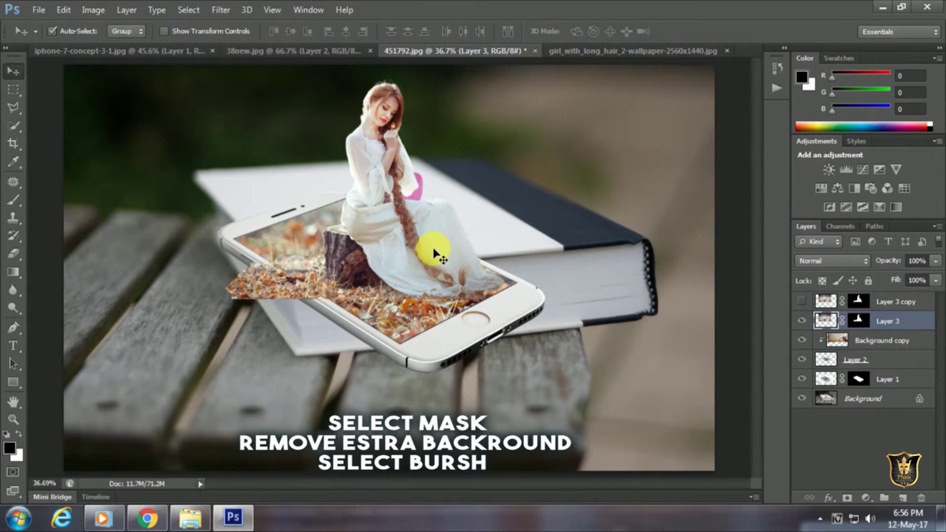
key(ctrl+t)
drag(545, 295, 536, 294)
key(Return)
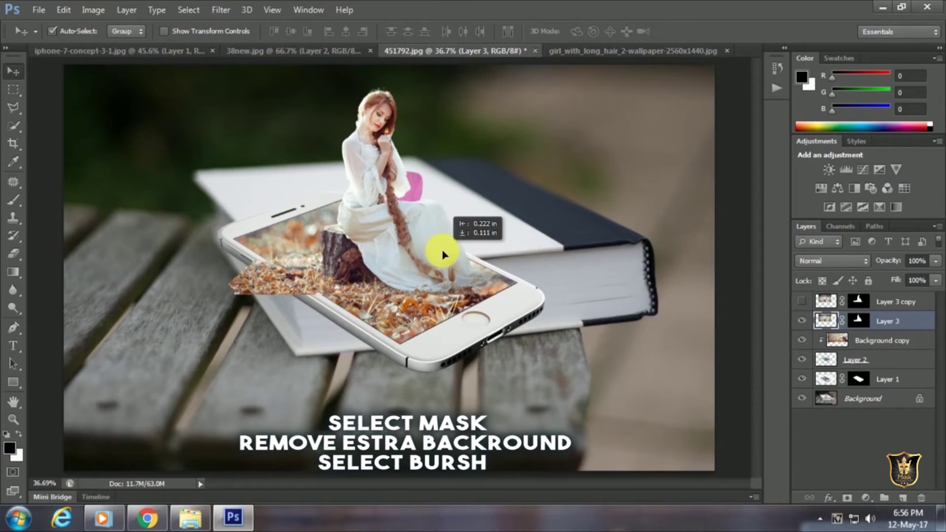
Step: Paint black on the girl's layer mask to hide leaves spilling past the phone's lower-left
click(858, 320)
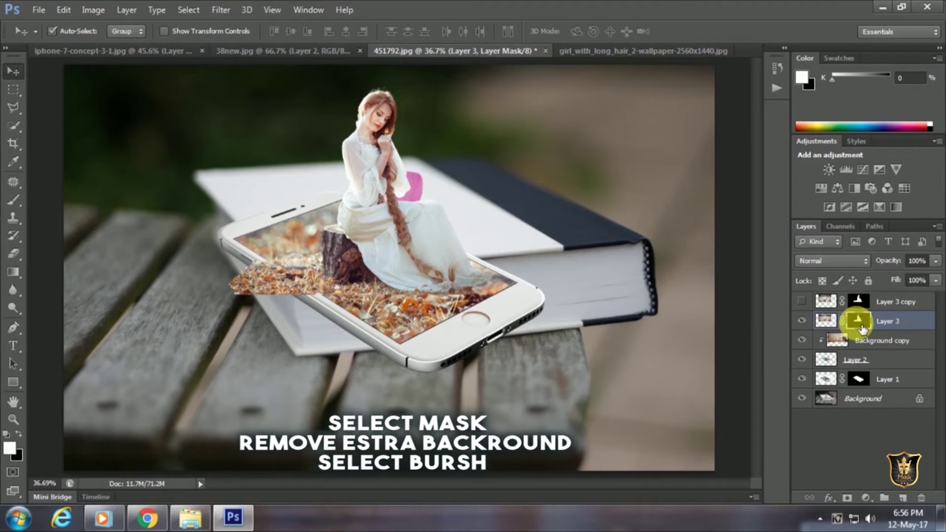
key(b)
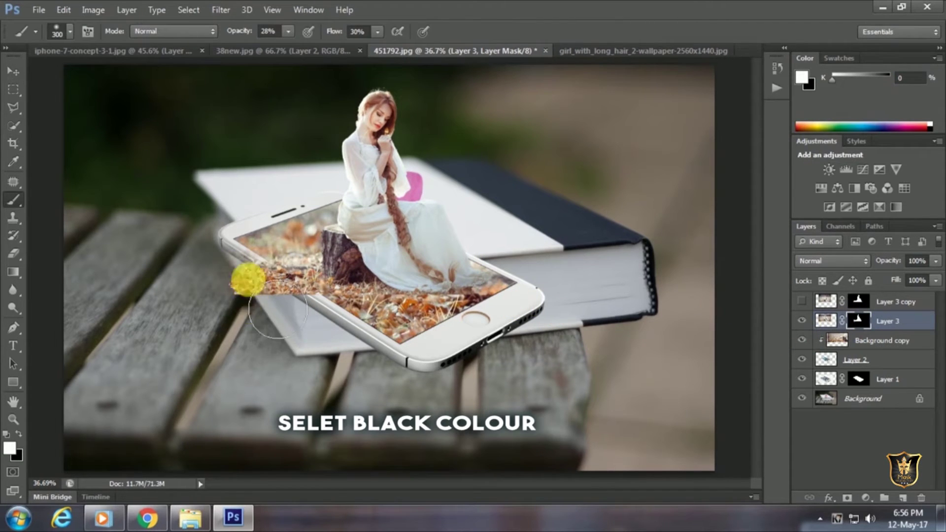
key(x)
mouse_move(291, 314)
mouse_down()
mouse_move(234, 305)
mouse_move(247, 303)
mouse_up()
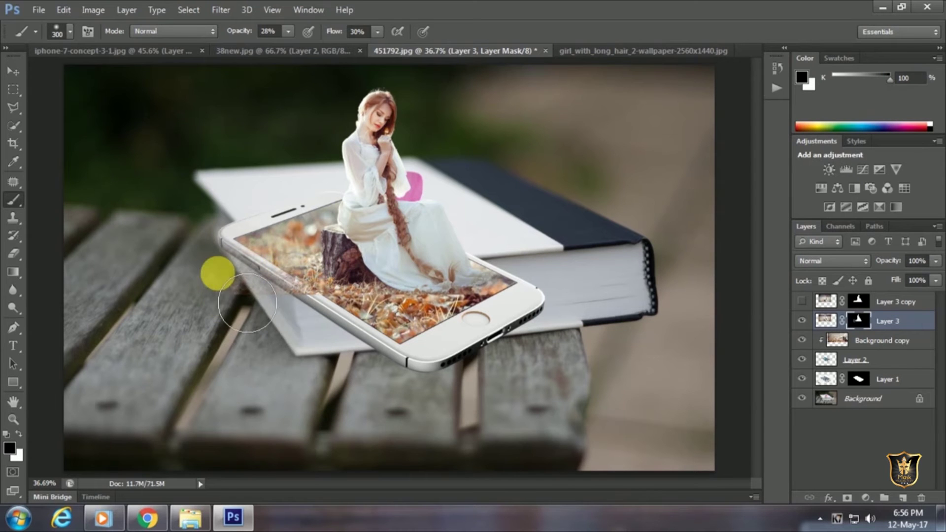
scroll(220, 278, up, 3)
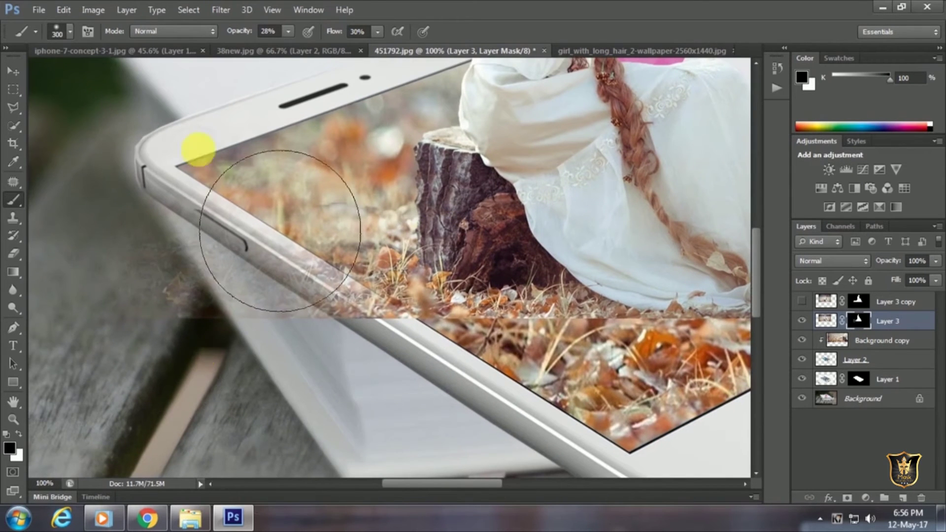
key(bracketleft)
key(bracketleft)
key(bracketleft)
key(5)
key(5)
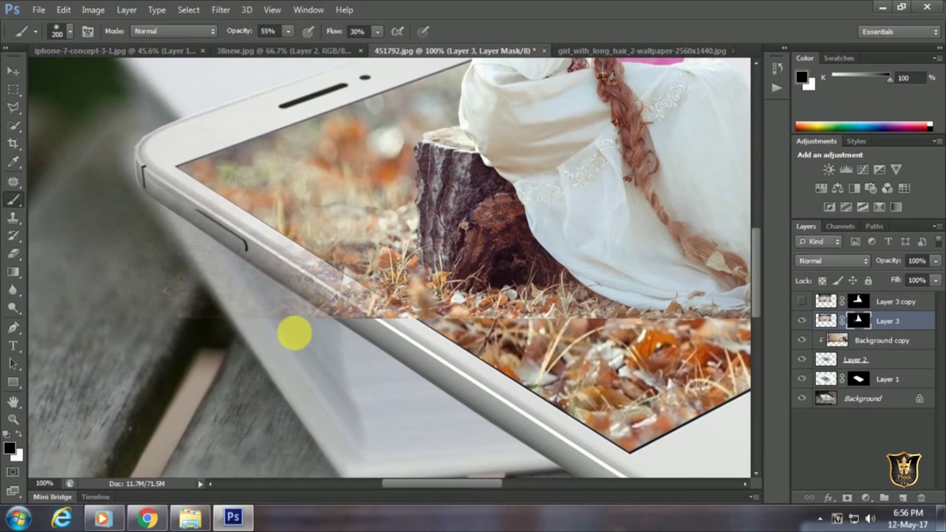
mouse_move(237, 303)
mouse_down()
mouse_move(390, 372)
mouse_move(297, 323)
mouse_up()
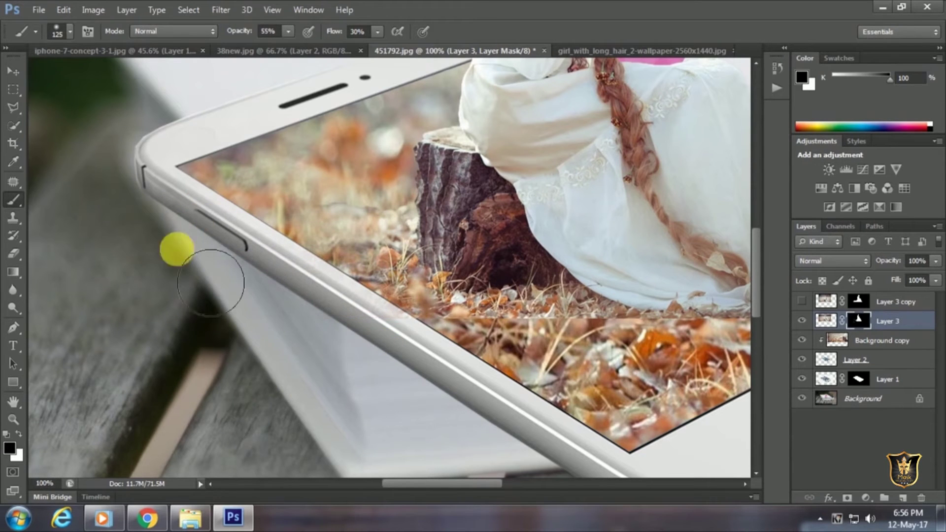
Step: Clean up the mask along the phone's lower-edge leaf seam with a smaller brush, then fit the view
scroll(316, 325, right, 5)
key(bracketleft)
key(bracketleft)
key(bracketleft)
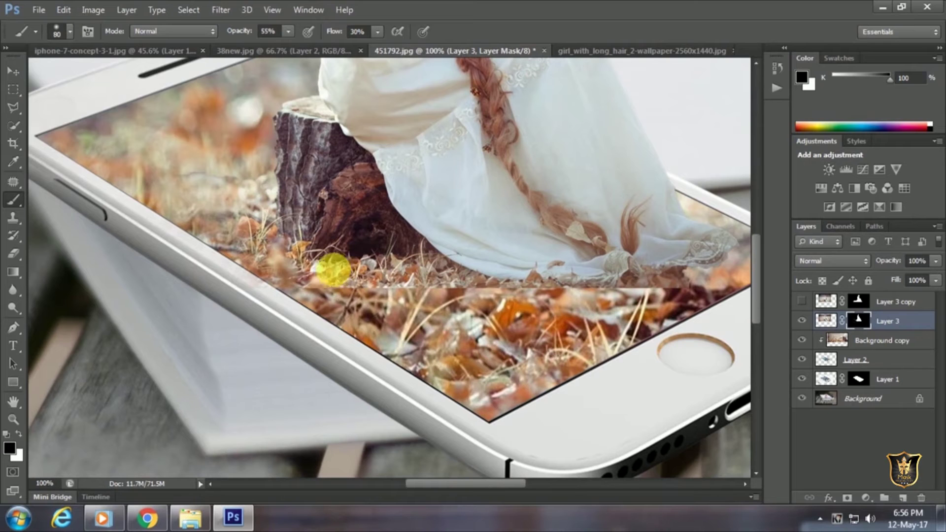
drag(378, 309, 336, 309)
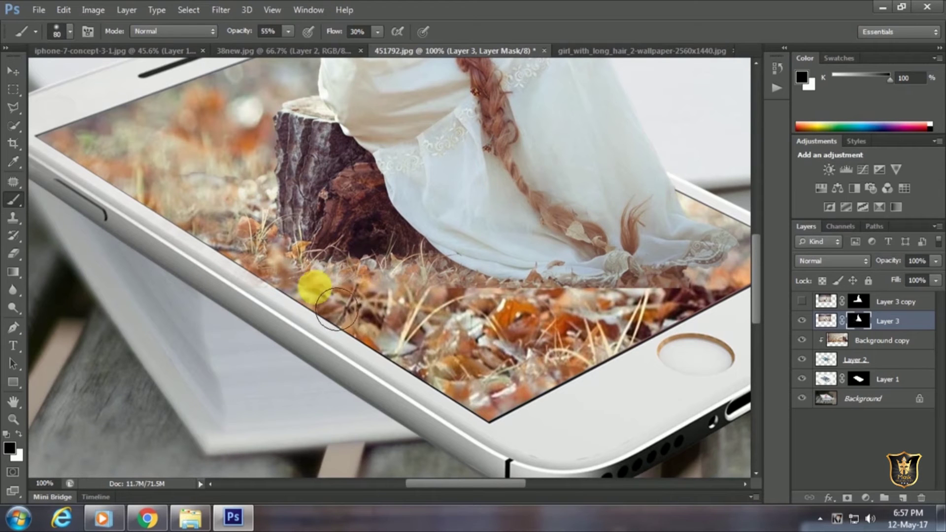
scroll(589, 312, right, 5)
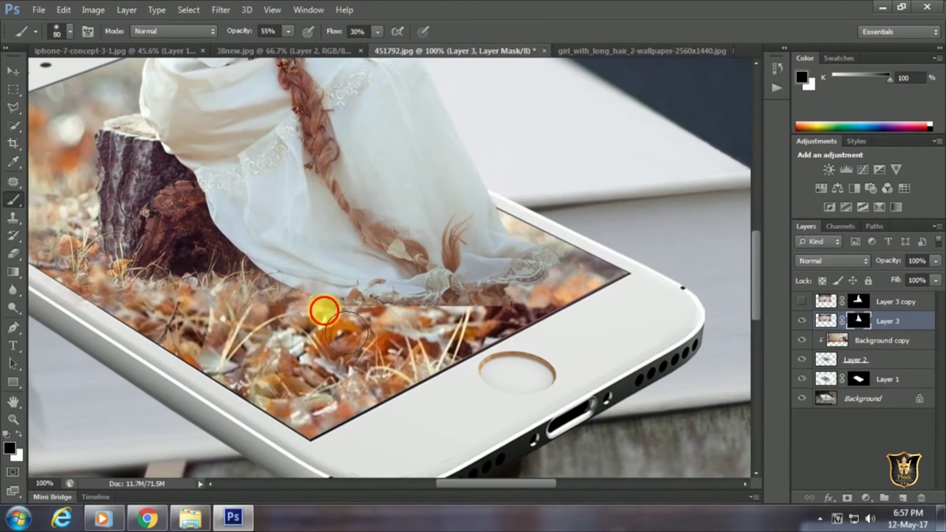
drag(331, 299, 402, 309)
mouse_move(490, 311)
mouse_down()
mouse_move(355, 320)
mouse_move(258, 345)
mouse_up()
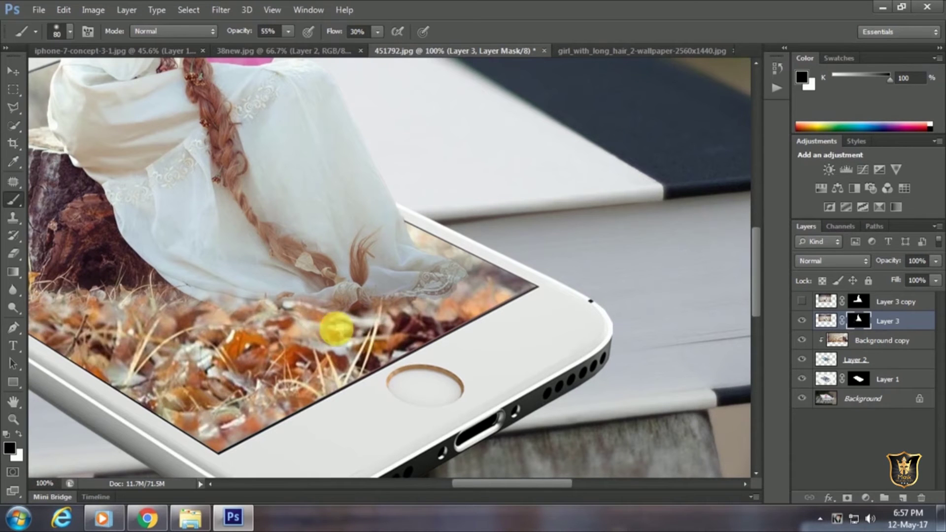
key(ctrl+0)
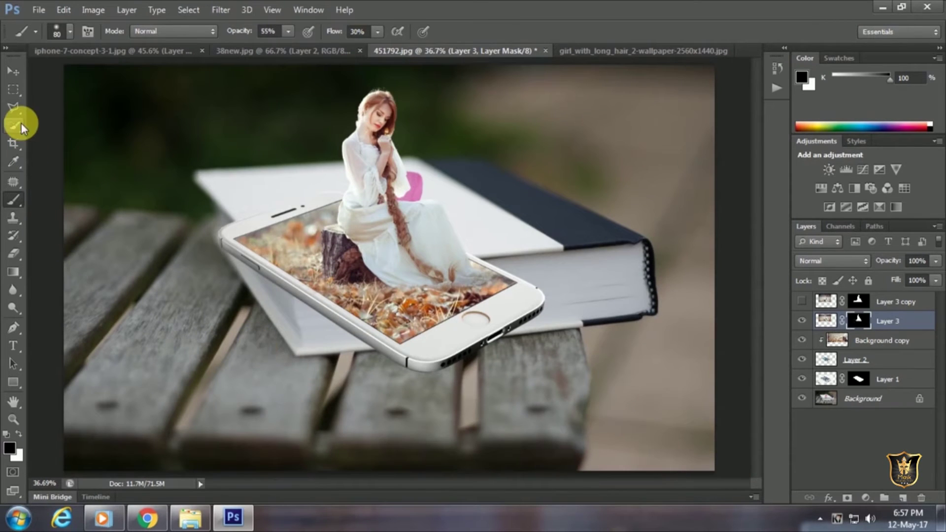
Step: Add a new empty layer directly above the bench Background layer
click(14, 72)
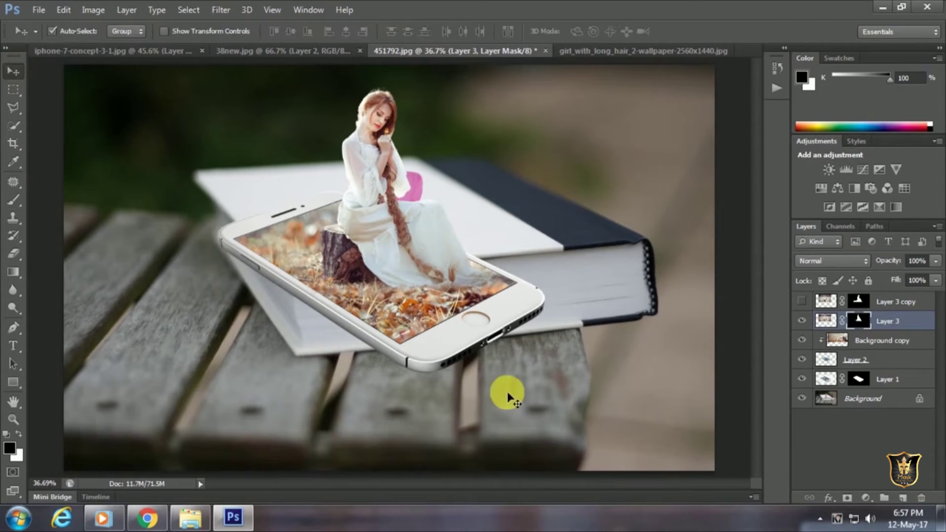
click(434, 345)
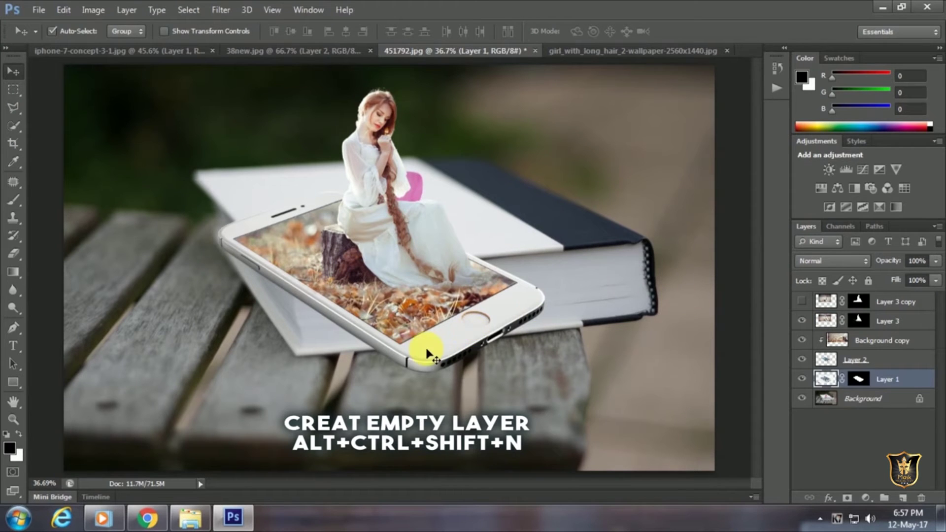
click(868, 393)
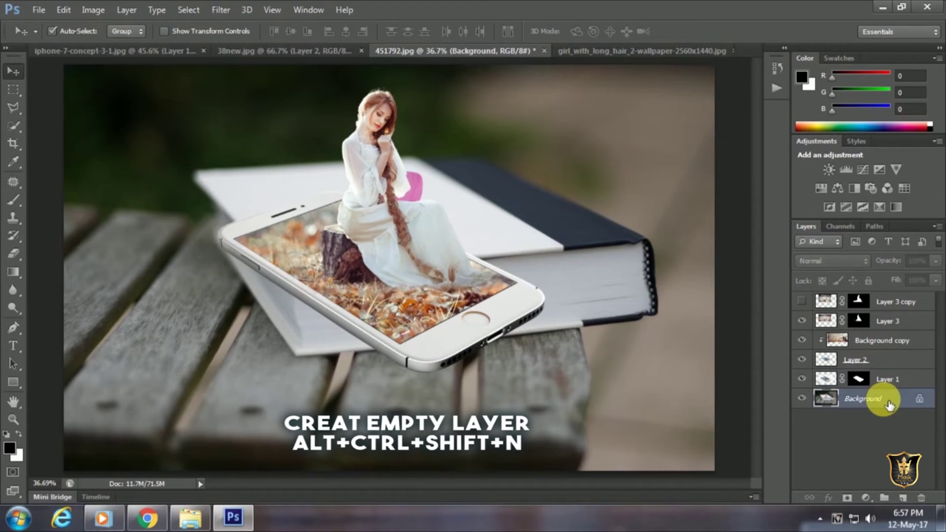
key(ctrl+shift+alt+n)
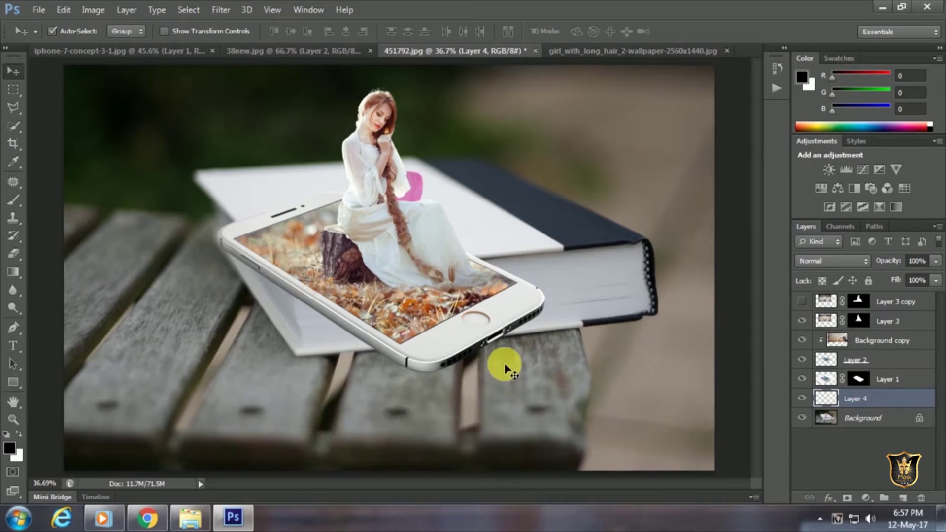
Step: Paint a soft black shadow under the phone with a size 500, 20% opacity brush
key(b)
key(bracketright)
key(bracketright)
key(bracketright)
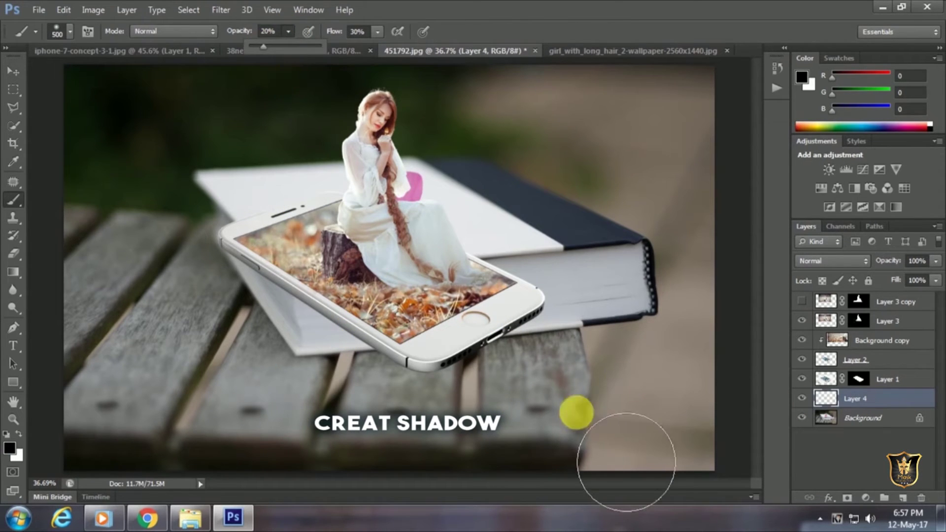
mouse_move(549, 351)
mouse_down()
mouse_move(463, 375)
mouse_move(352, 387)
mouse_move(600, 355)
mouse_move(565, 348)
mouse_move(532, 360)
mouse_move(554, 394)
mouse_move(565, 395)
mouse_up()
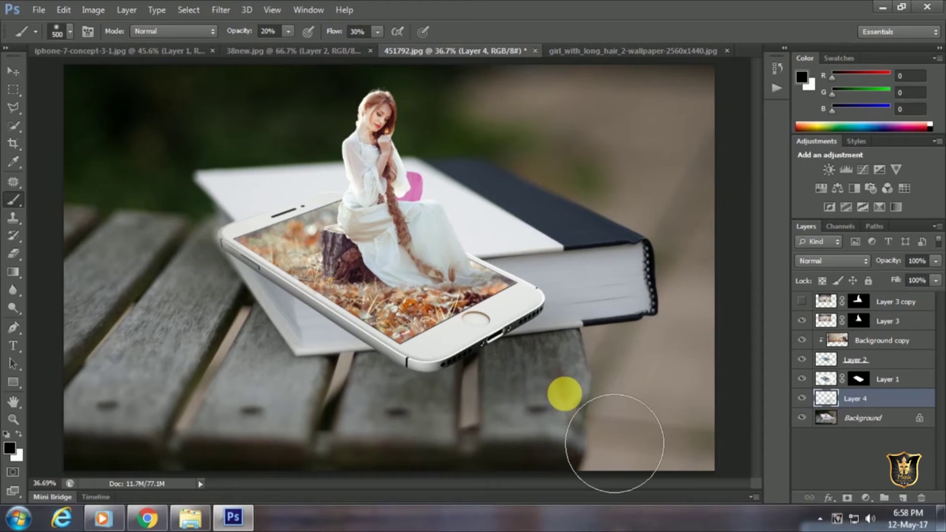
mouse_move(615, 444)
mouse_down()
mouse_move(625, 440)
mouse_move(616, 419)
mouse_move(567, 393)
mouse_move(442, 446)
mouse_move(317, 401)
mouse_move(391, 443)
mouse_up()
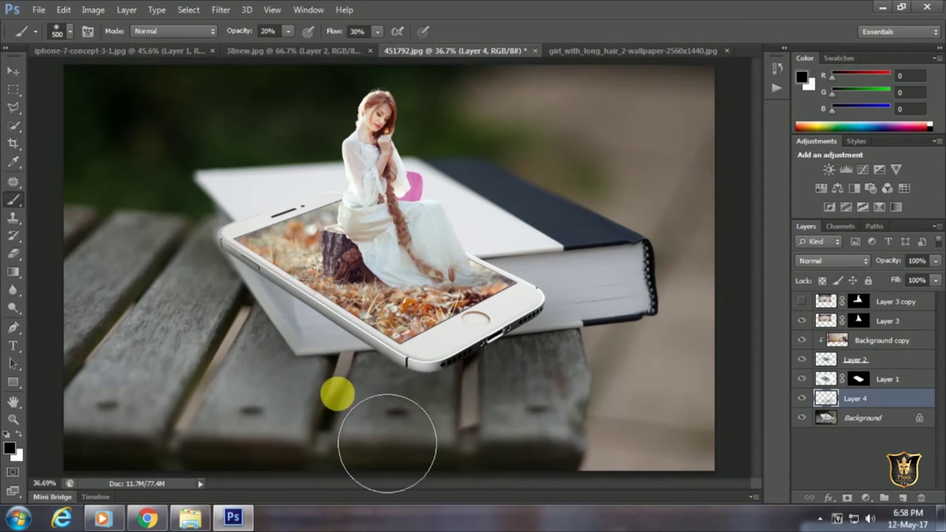
Step: Toggle Layer 2's visibility to compare, leave it hidden, and select Layer 1
click(816, 360)
key(v)
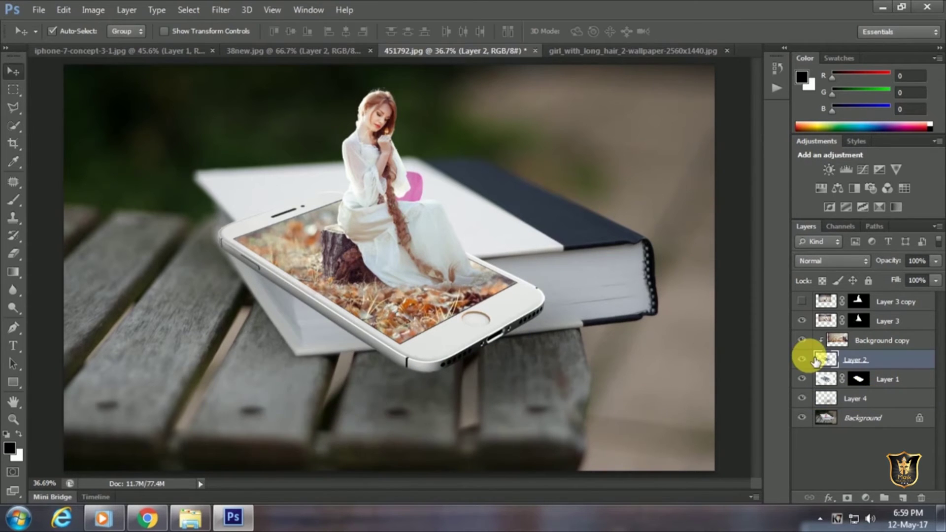
click(811, 360)
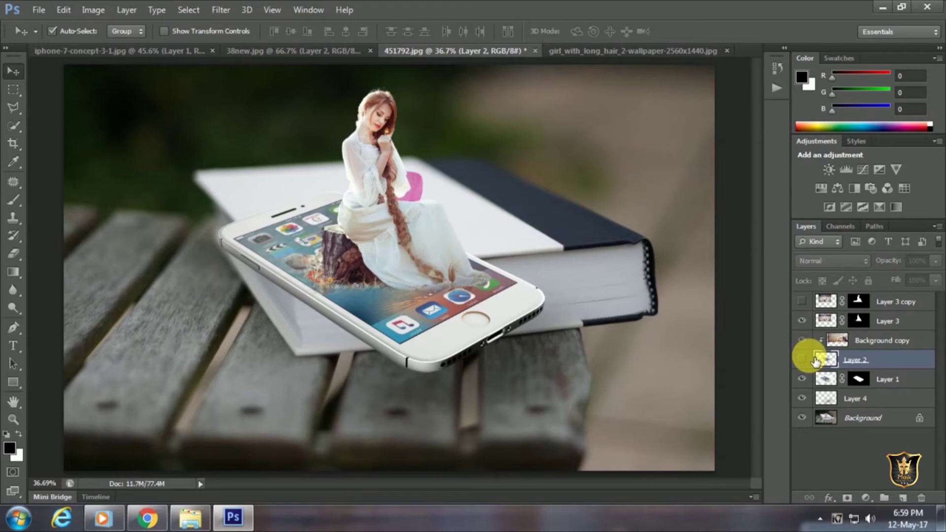
click(813, 360)
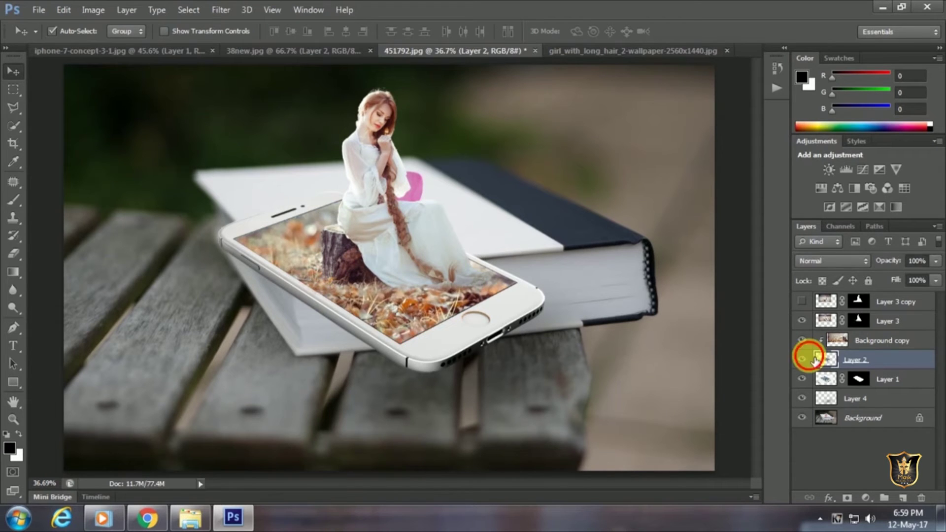
click(814, 360)
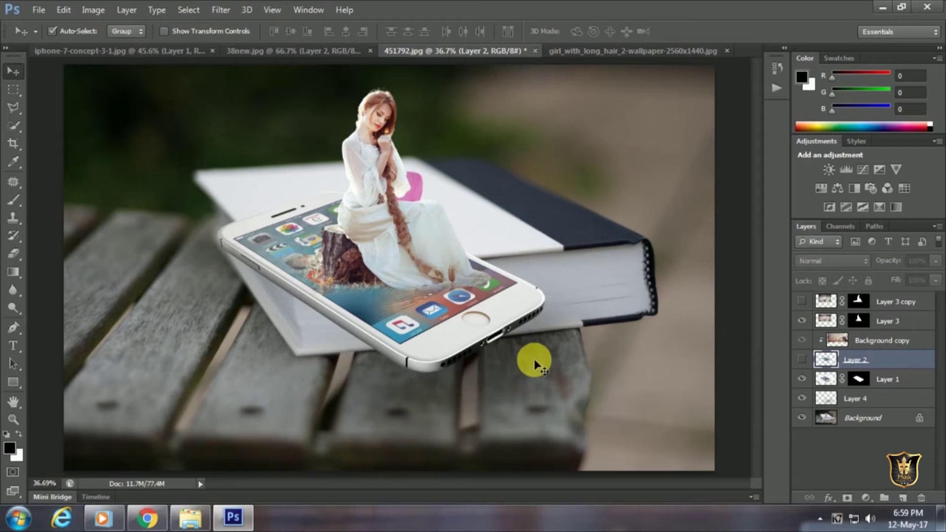
click(434, 360)
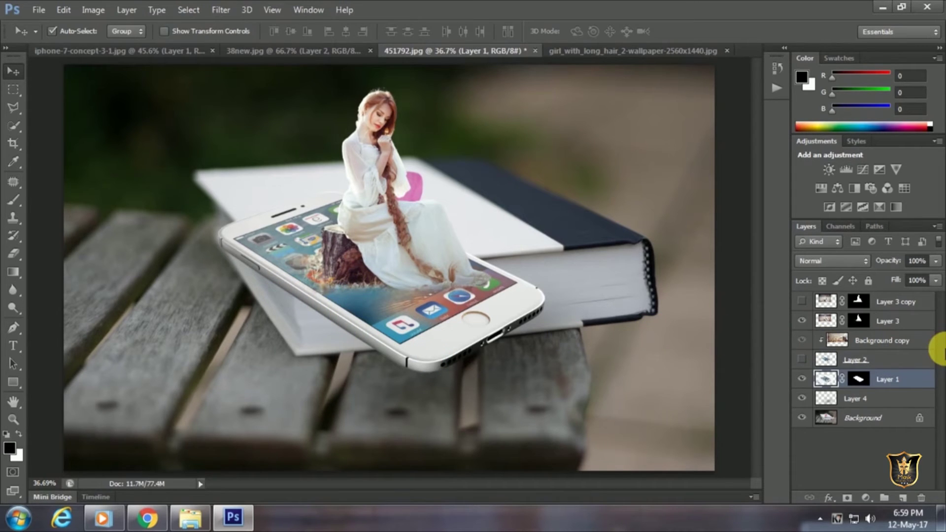
Step: Add a Levels adjustment above Layer 3 with input black 10 and white 250
click(893, 348)
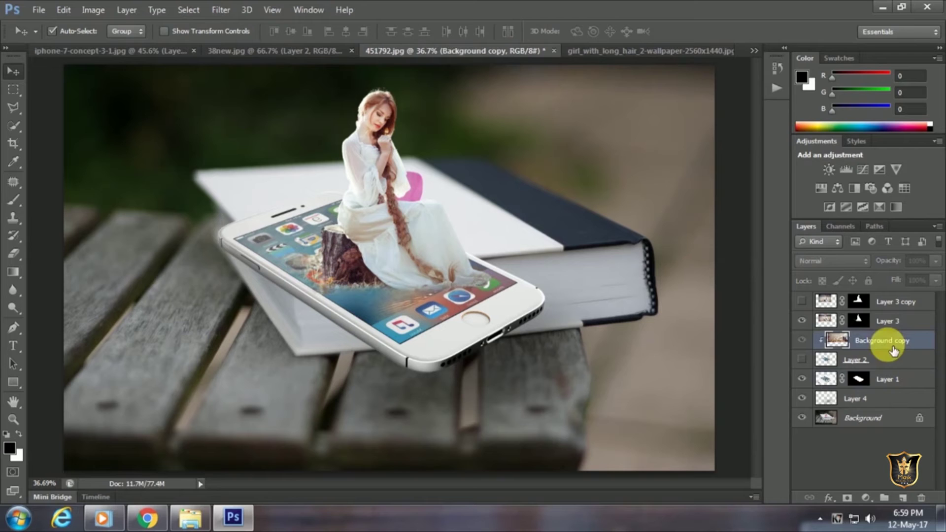
click(894, 321)
click(866, 497)
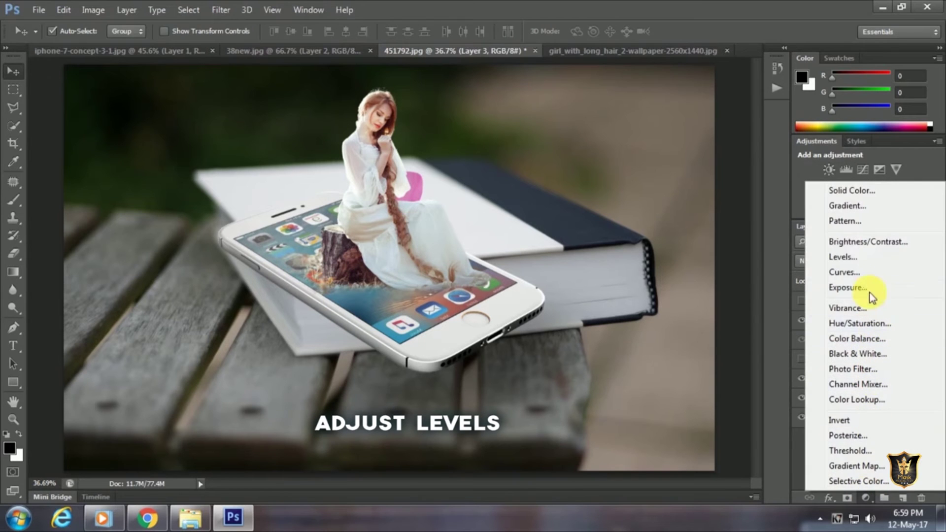
click(864, 259)
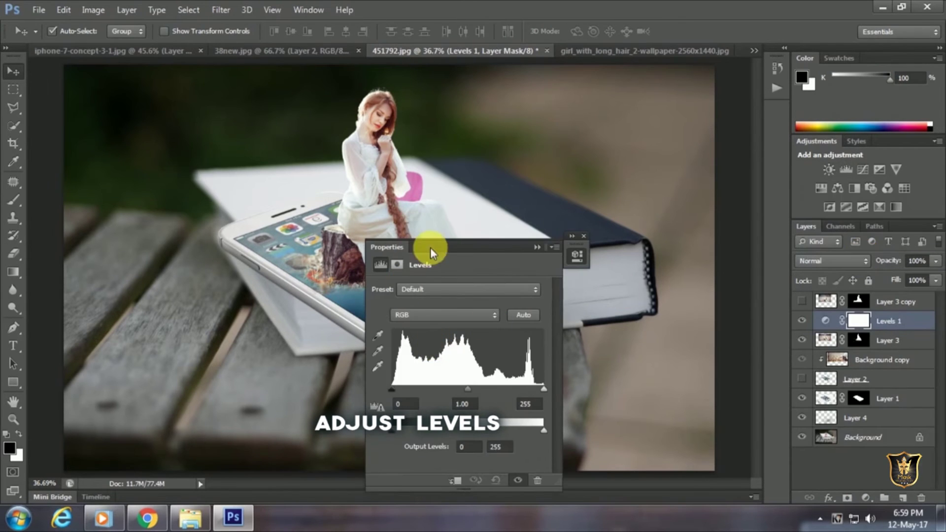
drag(430, 247, 678, 228)
drag(640, 370, 646, 371)
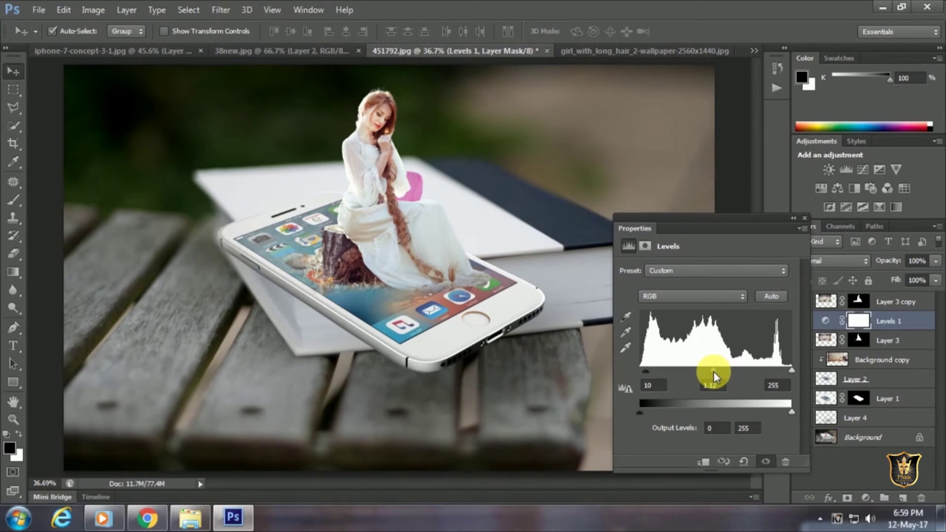
drag(712, 372, 720, 372)
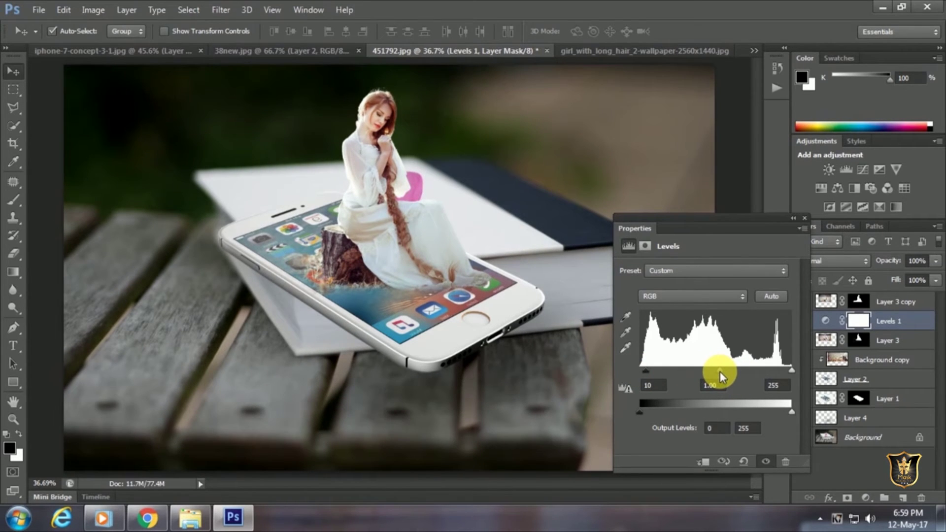
drag(788, 371, 789, 372)
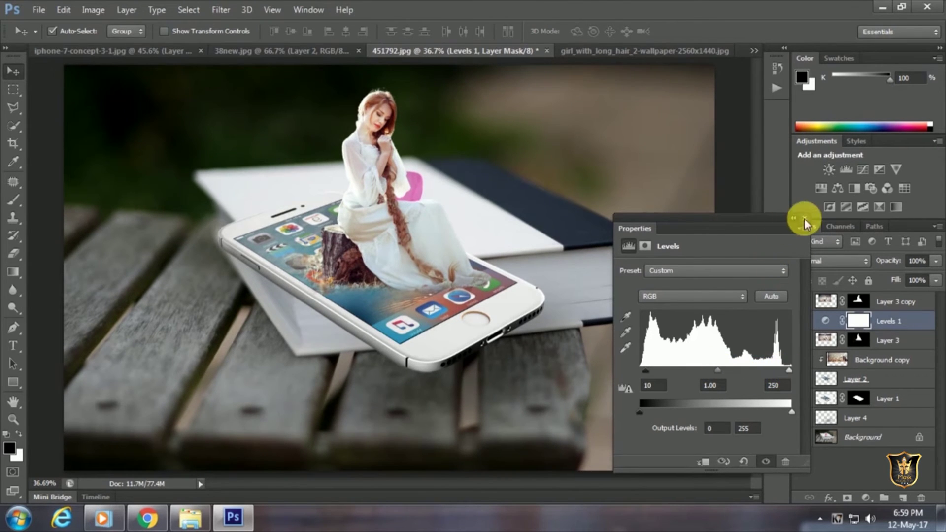
click(804, 218)
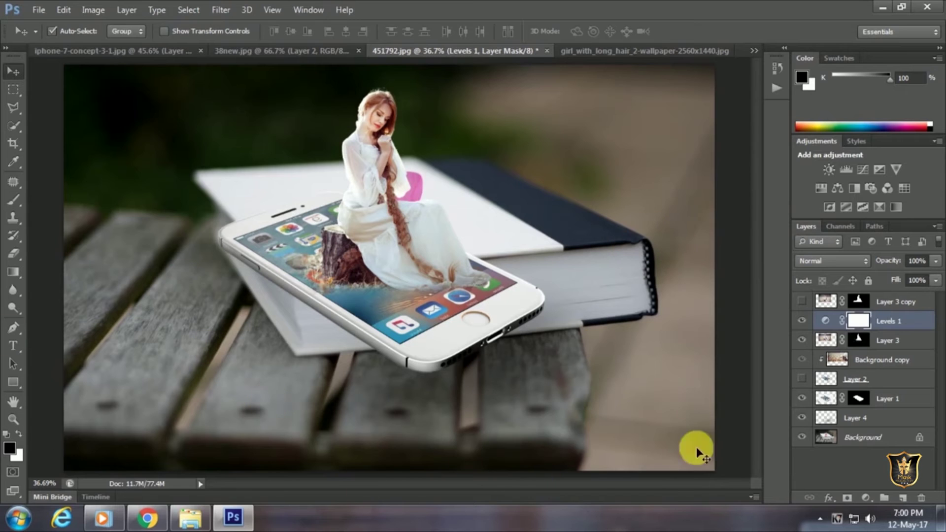
Step: Drag the transparent Grapeleaves PNG from Explorer into the composition and commit it
click(191, 518)
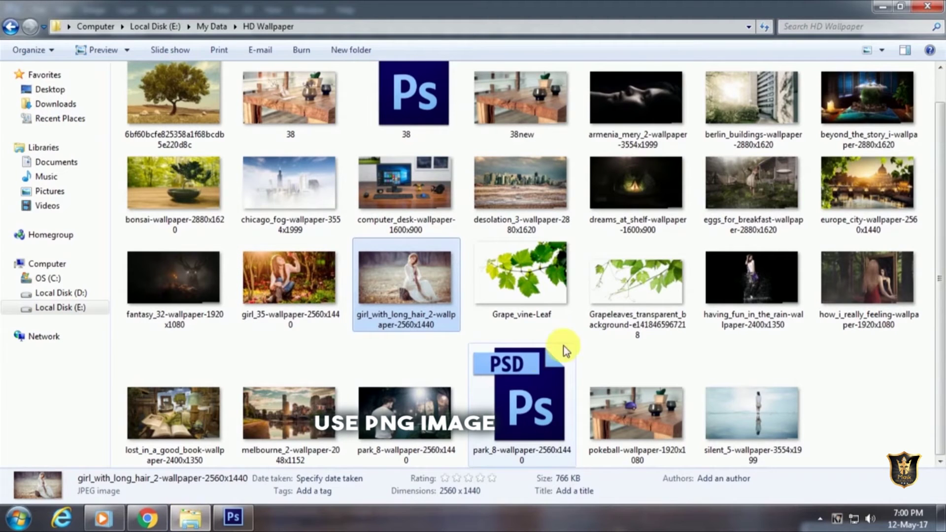
click(626, 281)
mouse_move(657, 276)
mouse_down()
mouse_move(437, 282)
mouse_move(700, 124)
mouse_up()
key(Return)
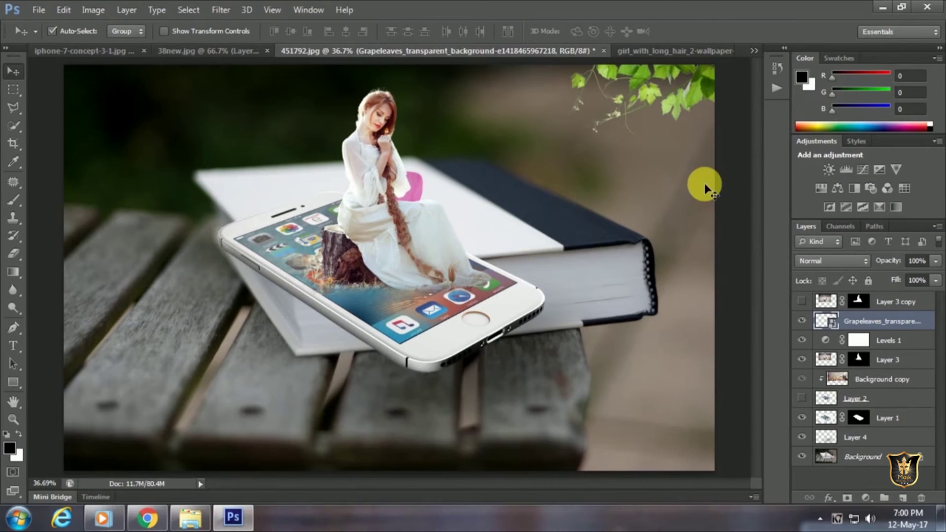
Step: Enlarge the grape leaves and move them down the canvas
key(ctrl+t)
drag(585, 139, 518, 161)
key(Return)
mouse_move(621, 118)
mouse_down()
mouse_move(626, 109)
mouse_move(653, 123)
mouse_move(676, 401)
mouse_up()
Step: Flip the grape leaves both vertically and horizontally
right_click(676, 401)
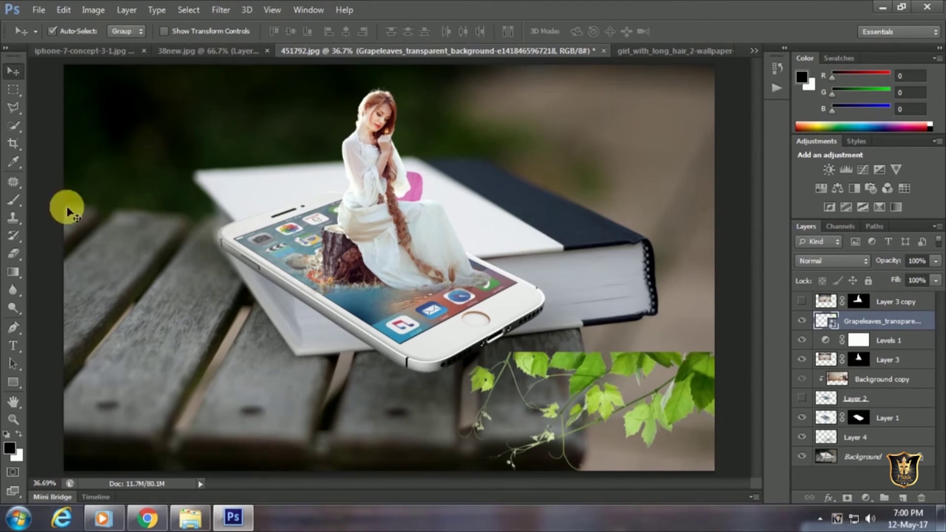
click(89, 9)
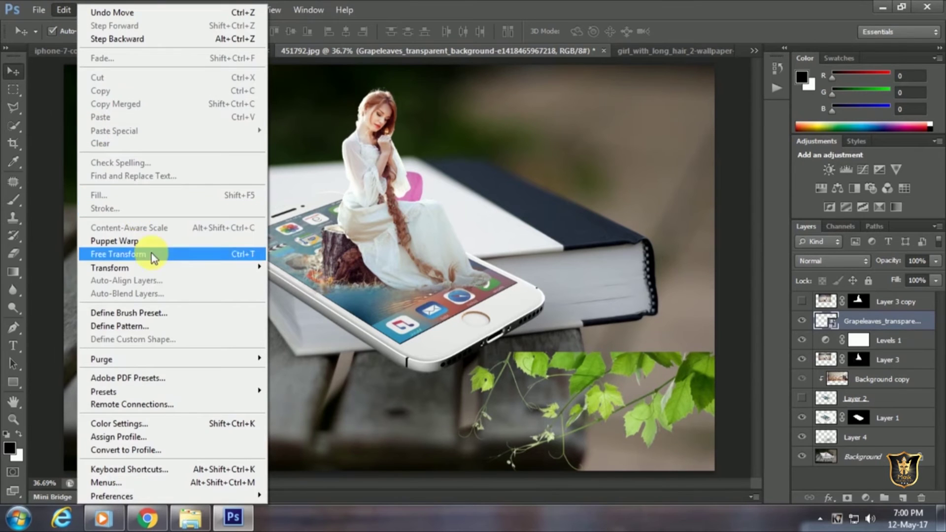
click(352, 429)
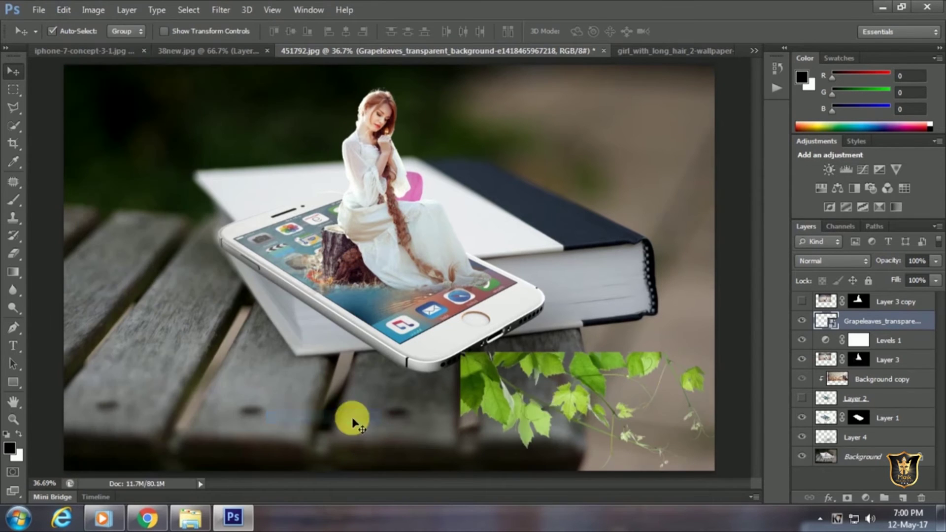
click(88, 11)
mouse_move(63, 9)
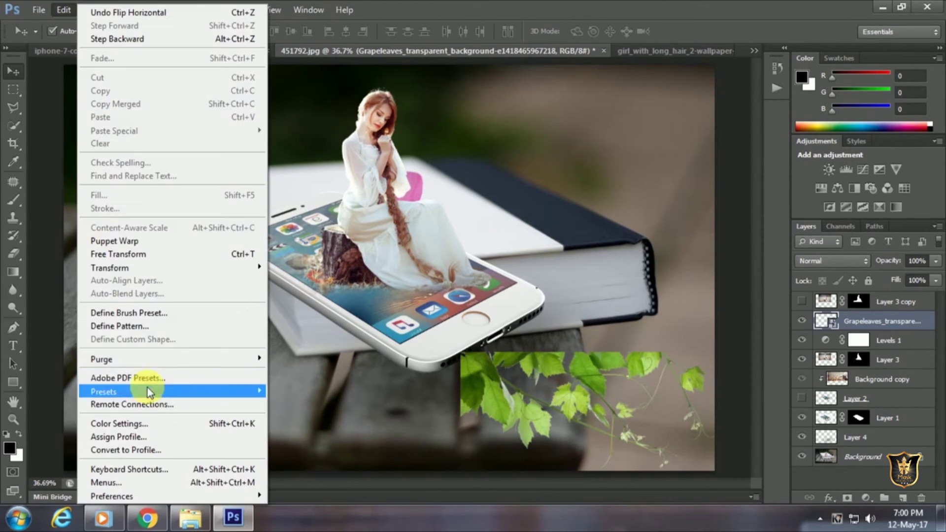
click(308, 418)
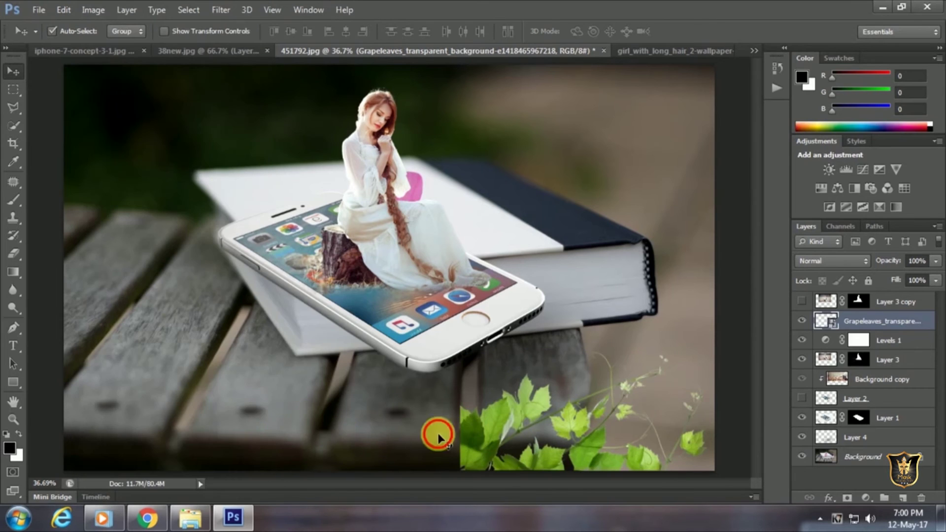
click(324, 433)
click(492, 435)
Step: Move the leaves to the lower left and enlarge them across the bench
drag(492, 436, 102, 431)
key(ctrl+t)
mouse_move(310, 355)
mouse_down()
mouse_move(262, 338)
mouse_move(269, 332)
mouse_move(256, 354)
mouse_up()
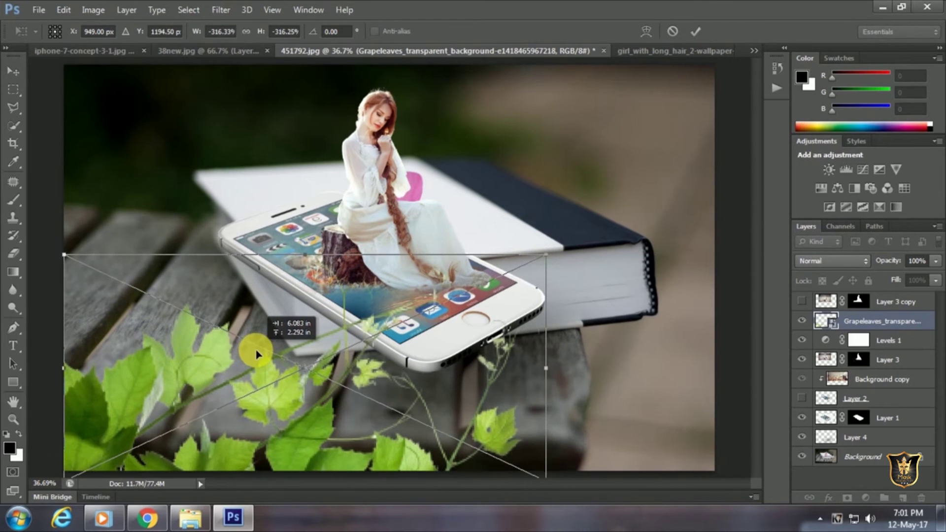
key(Return)
mouse_move(211, 402)
mouse_down()
mouse_move(195, 363)
mouse_move(186, 359)
mouse_move(184, 375)
mouse_up()
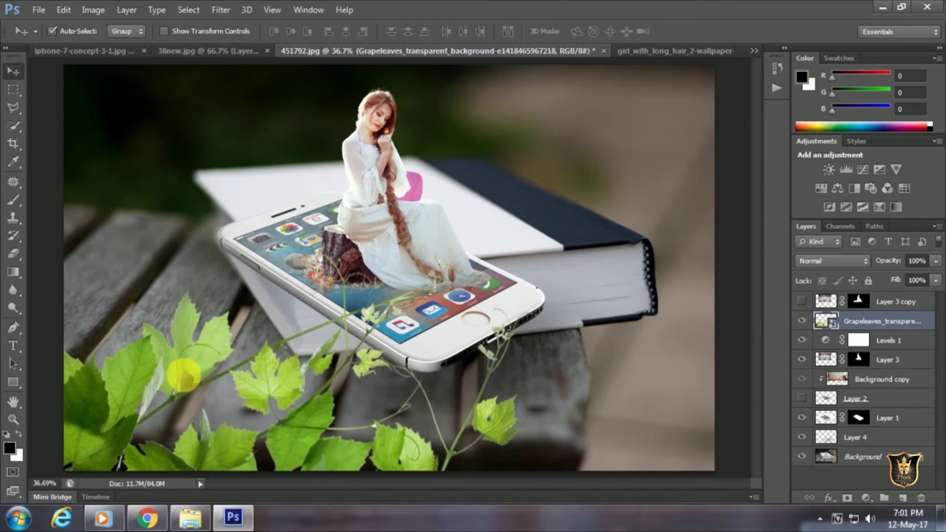
click(591, 405)
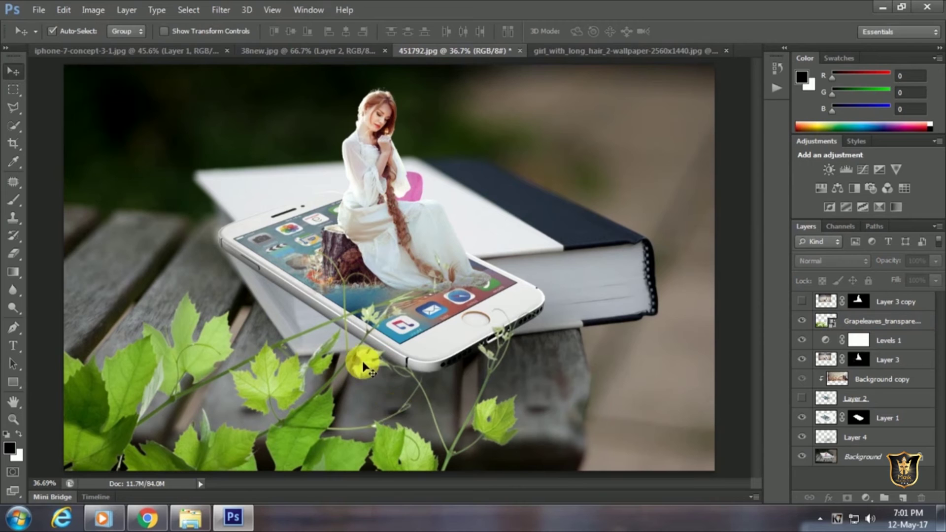
Step: Drag the PicsArt birds PNG from the photo folder onto the canvas
click(191, 518)
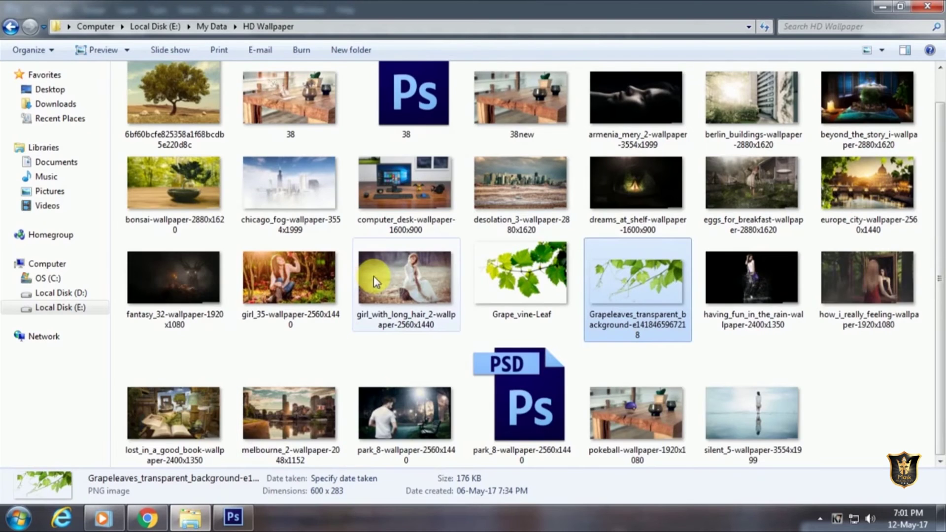
scroll(373, 277, up, 1)
click(10, 27)
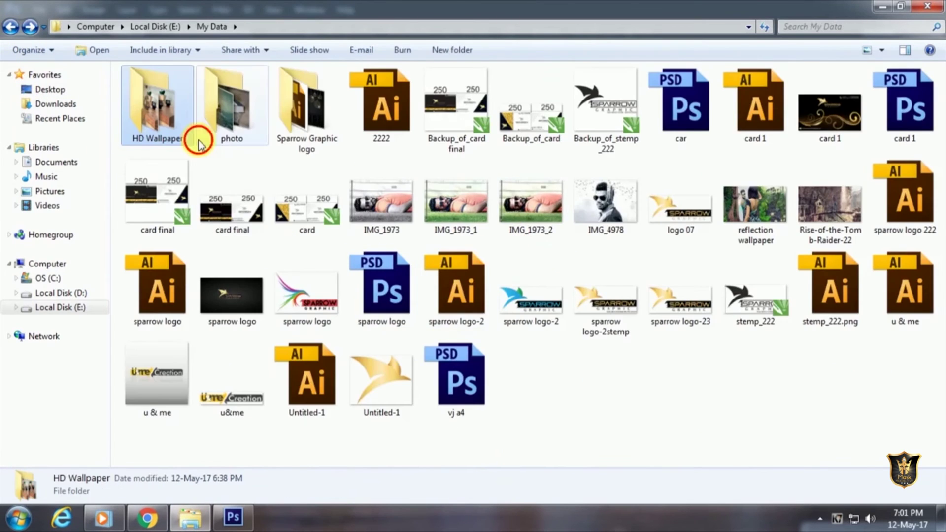
double_click(231, 113)
scroll(523, 345, down, 1)
mouse_move(523, 409)
mouse_down()
mouse_move(238, 516)
mouse_move(316, 236)
mouse_up()
drag(350, 195, 288, 144)
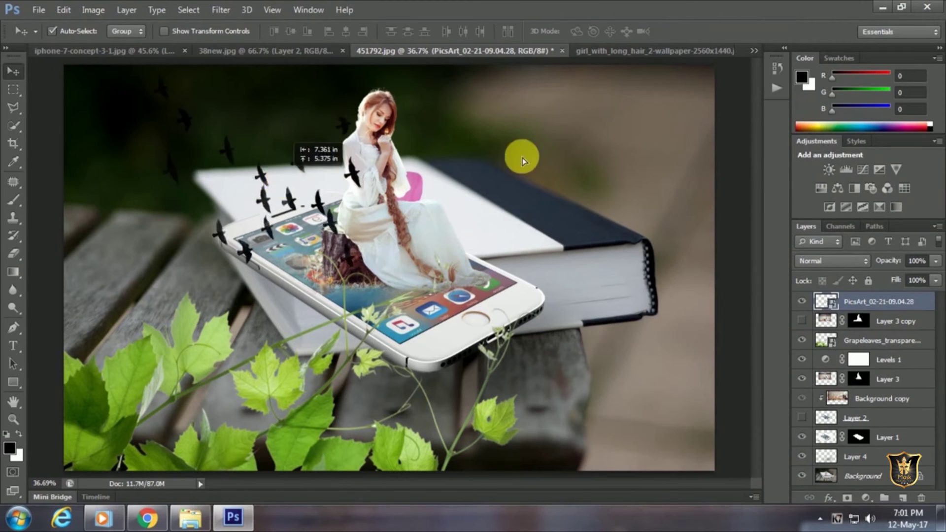
drag(523, 161, 256, 190)
Step: Shrink the birds to a small flock and move it into the upper-right sky
key(ctrl+t)
drag(429, 277, 271, 186)
key(Return)
key(ctrl+z)
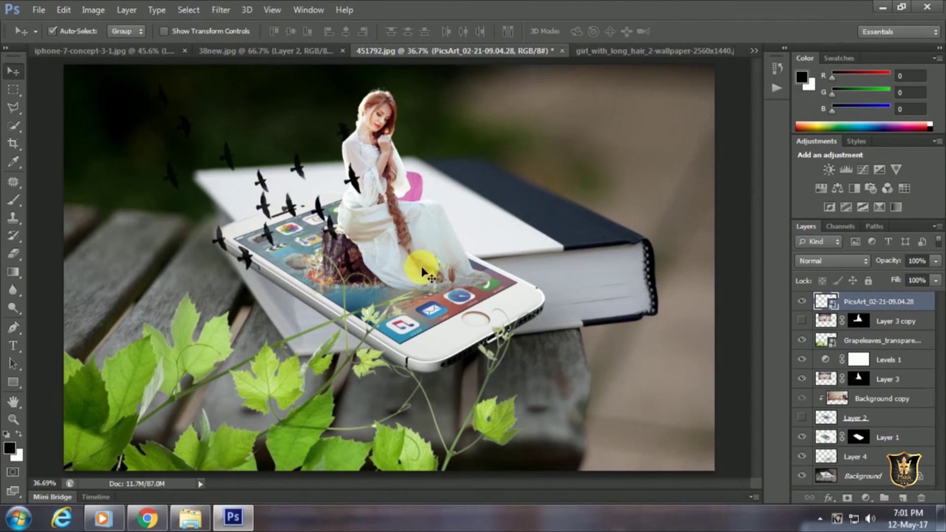
key(ctrl+t)
drag(458, 289, 317, 179)
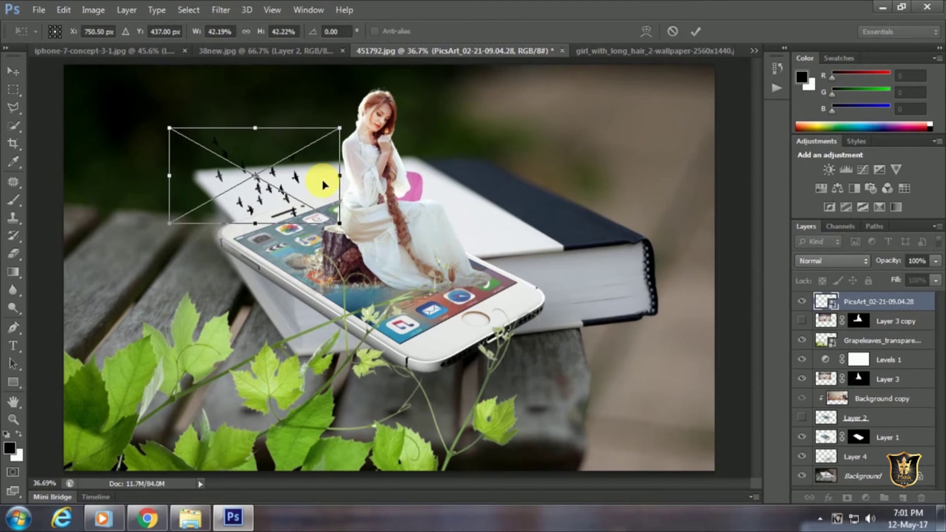
key(Return)
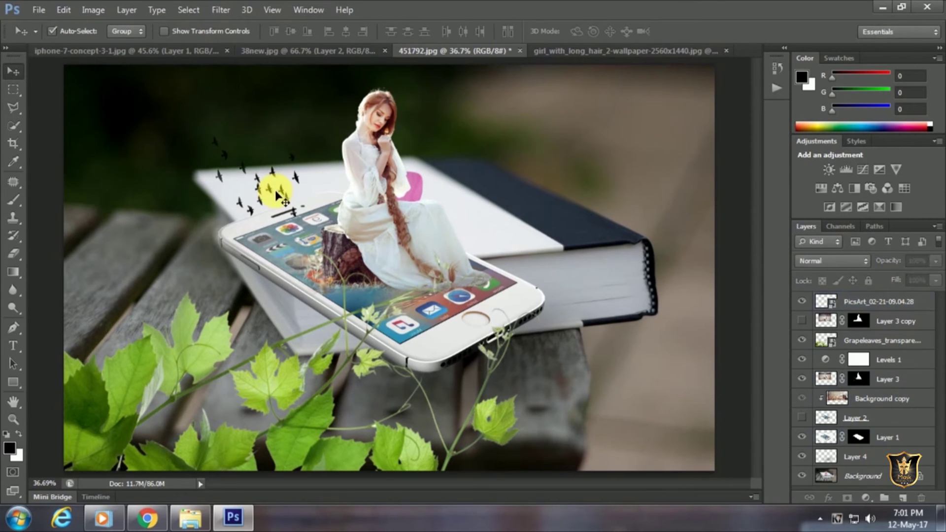
mouse_move(278, 178)
mouse_down()
mouse_move(292, 162)
mouse_move(605, 155)
mouse_up()
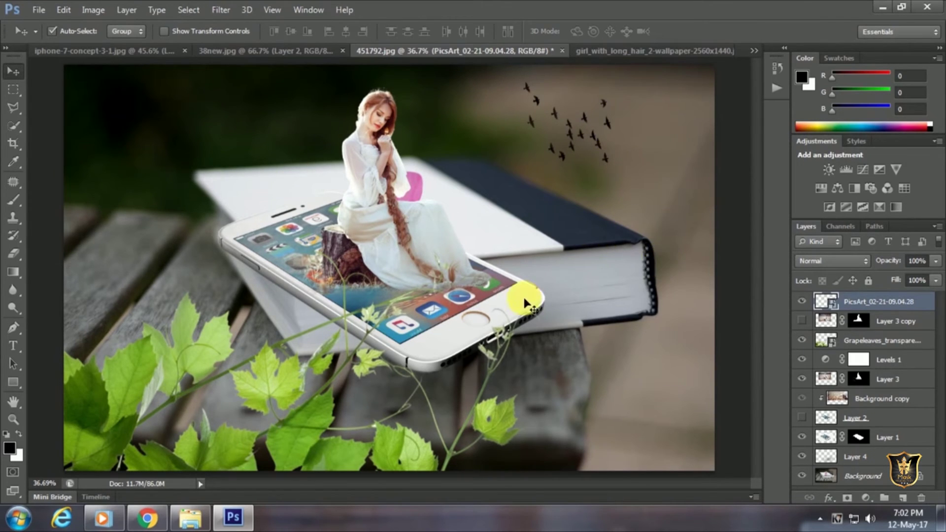
key(alt+Tab)
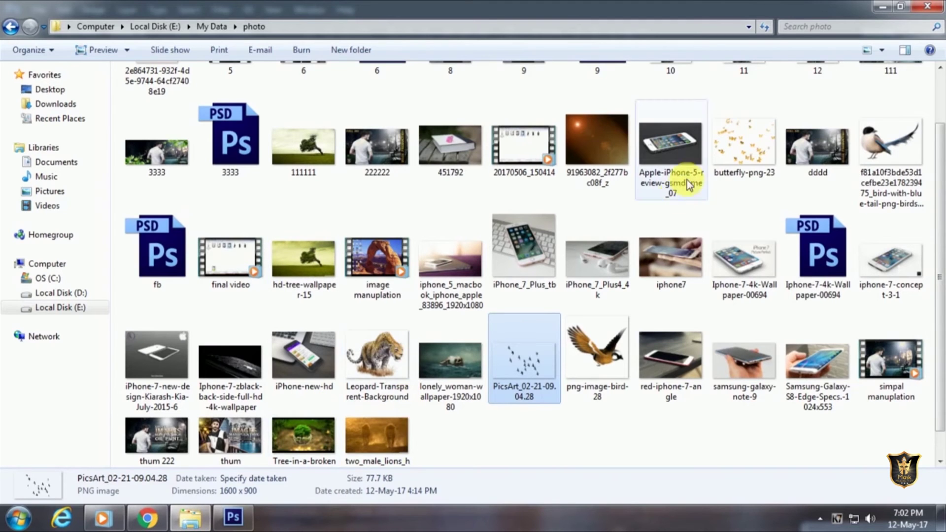
Step: Place butterfly-png-23, enlarge it, and spread the orange butterflies over the grape leaves
drag(745, 146, 330, 267)
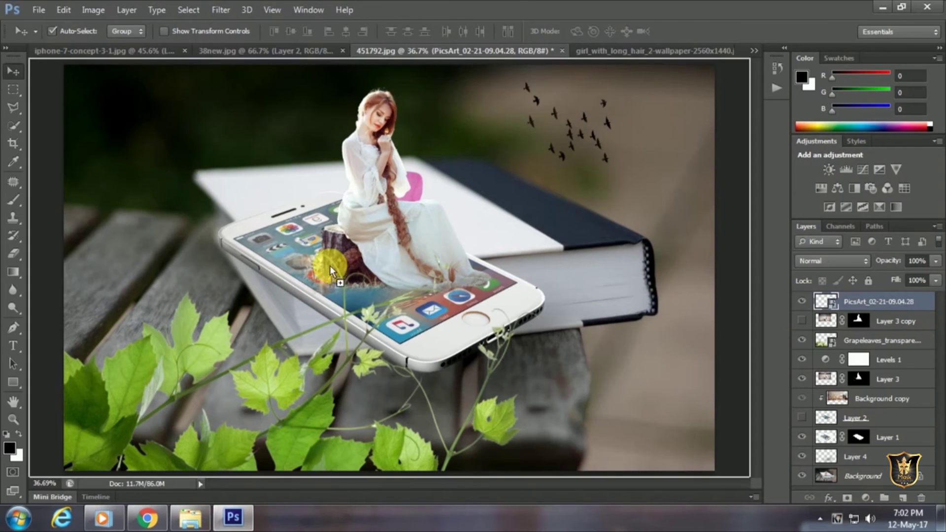
key(Return)
drag(425, 289, 312, 282)
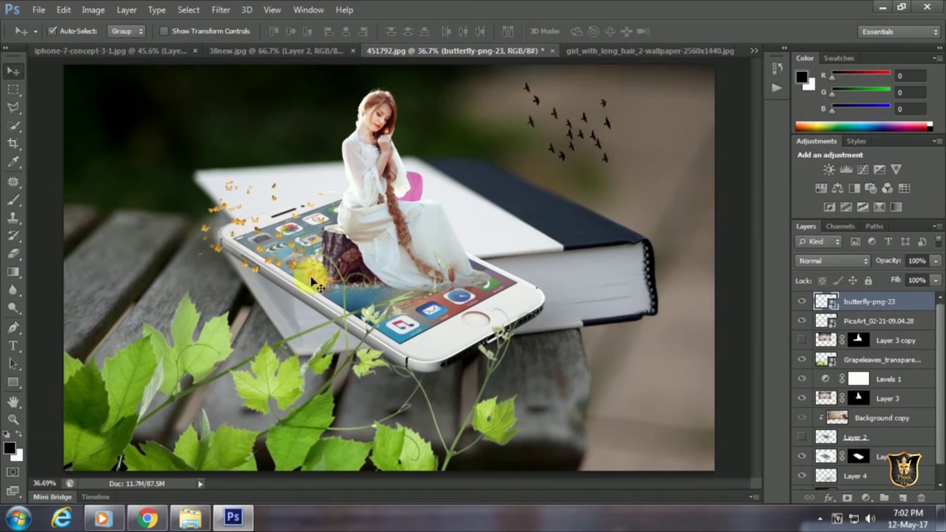
key(ctrl+t)
drag(196, 179, 159, 152)
key(Return)
mouse_move(299, 247)
mouse_down()
mouse_move(274, 156)
mouse_move(347, 414)
mouse_move(320, 456)
mouse_up()
click(570, 428)
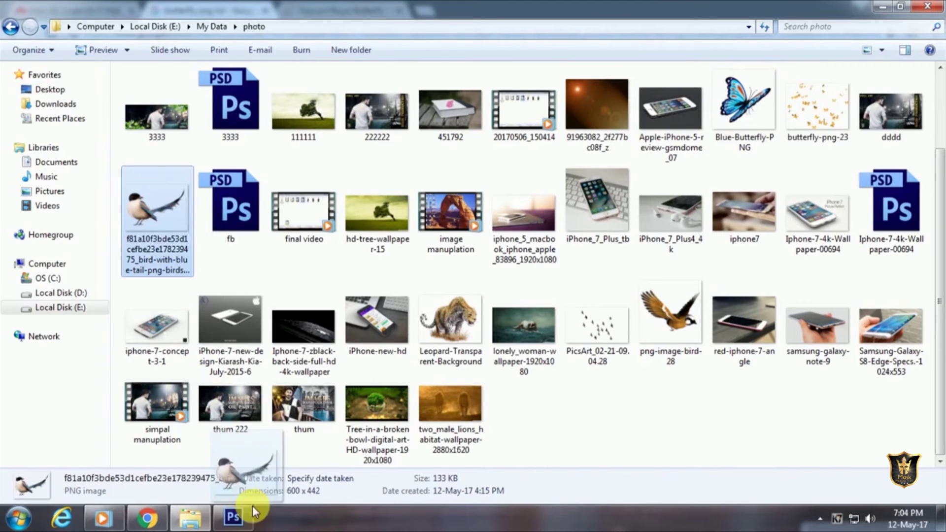
Step: Place the blue-tailed bird PNG, shrink it to about half size, and move it onto the book's top-left
click(234, 517)
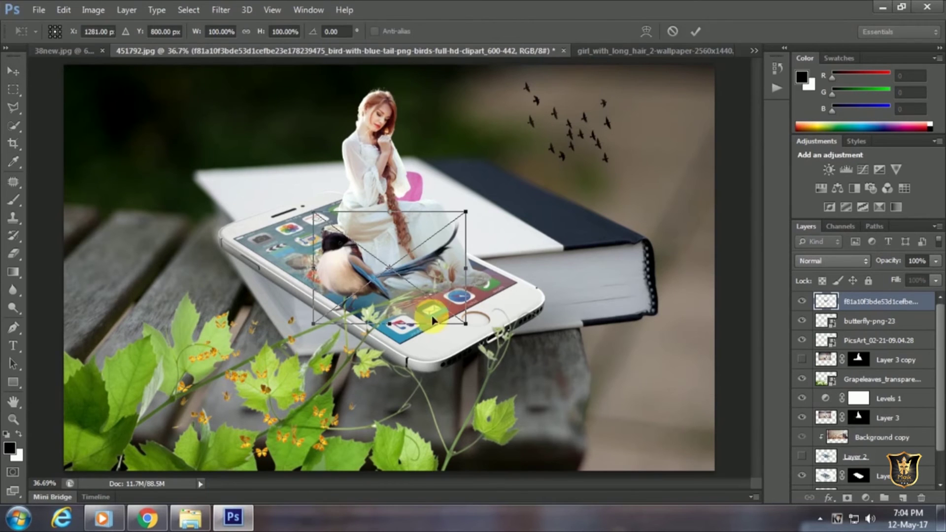
key(Return)
mouse_move(357, 276)
mouse_down()
mouse_move(459, 175)
mouse_move(542, 180)
mouse_move(579, 214)
mouse_up()
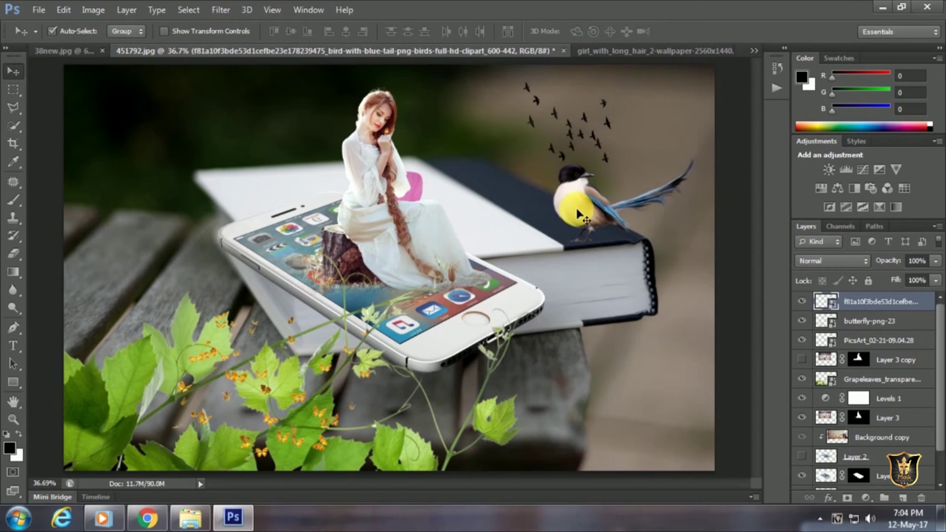
key(ctrl+t)
mouse_move(550, 144)
mouse_down()
mouse_move(602, 159)
mouse_move(595, 156)
mouse_move(610, 200)
mouse_up()
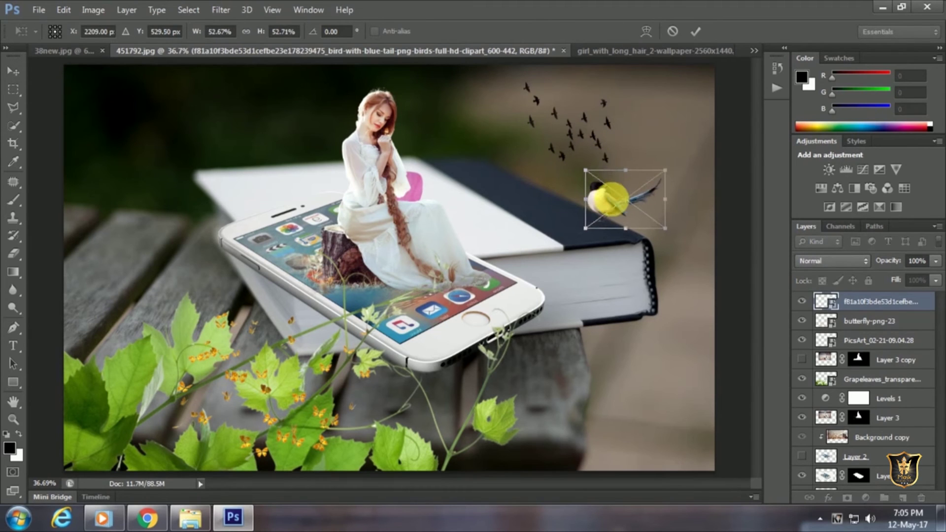
key(Return)
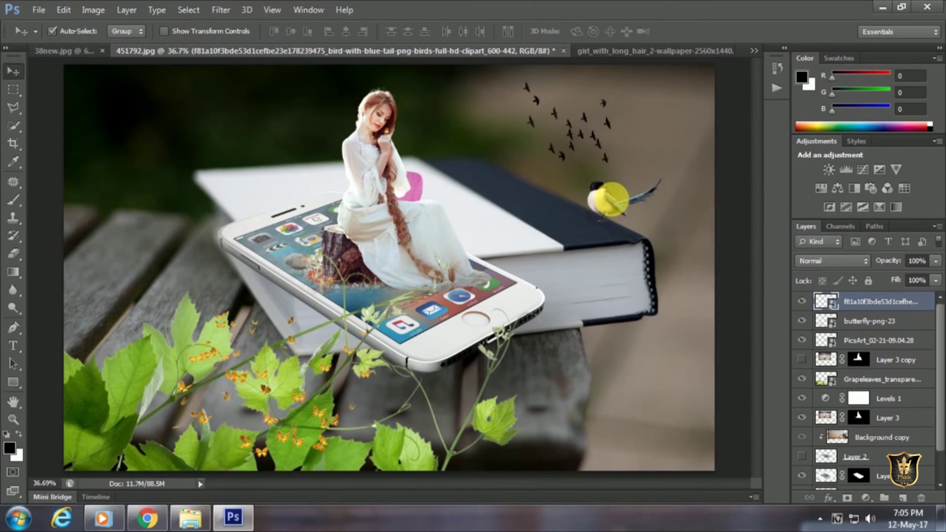
drag(611, 199, 436, 186)
click(512, 219)
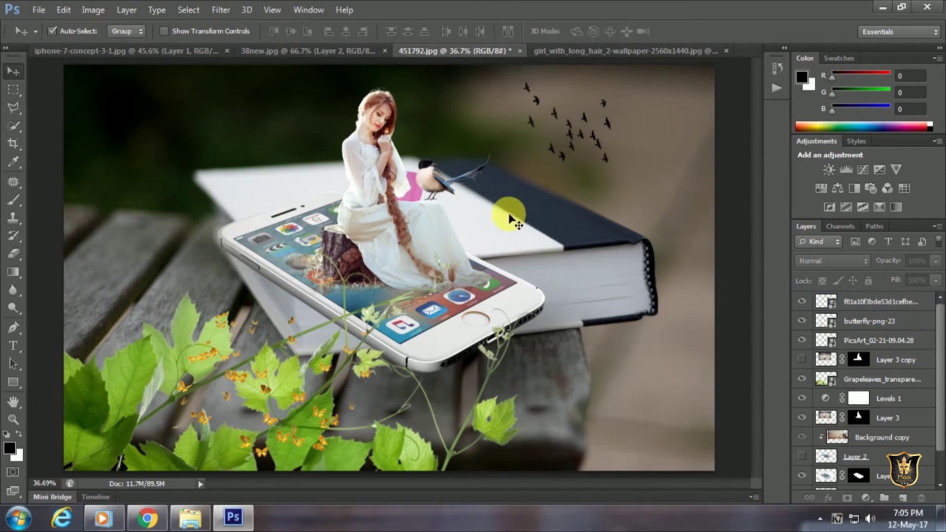
Step: Shrink the bird slightly more and settle it beside the girl's hand
click(440, 191)
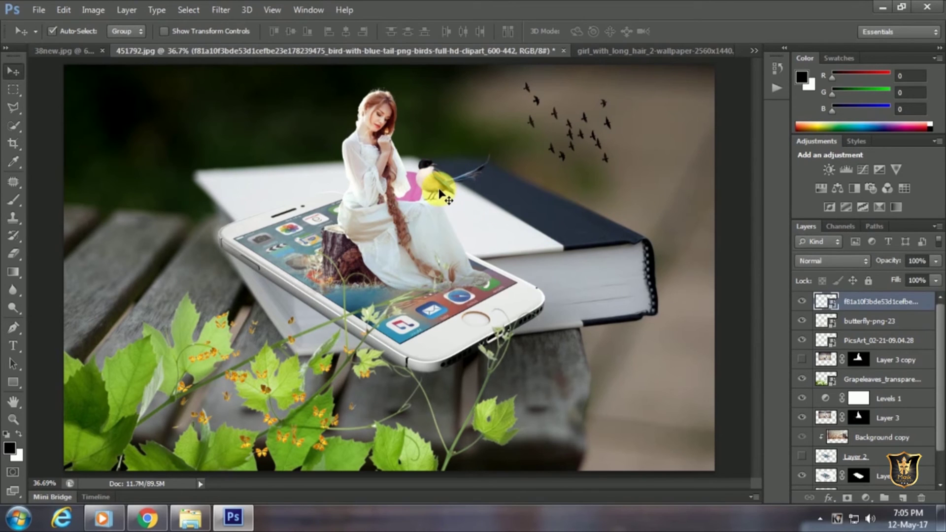
key(ctrl+t)
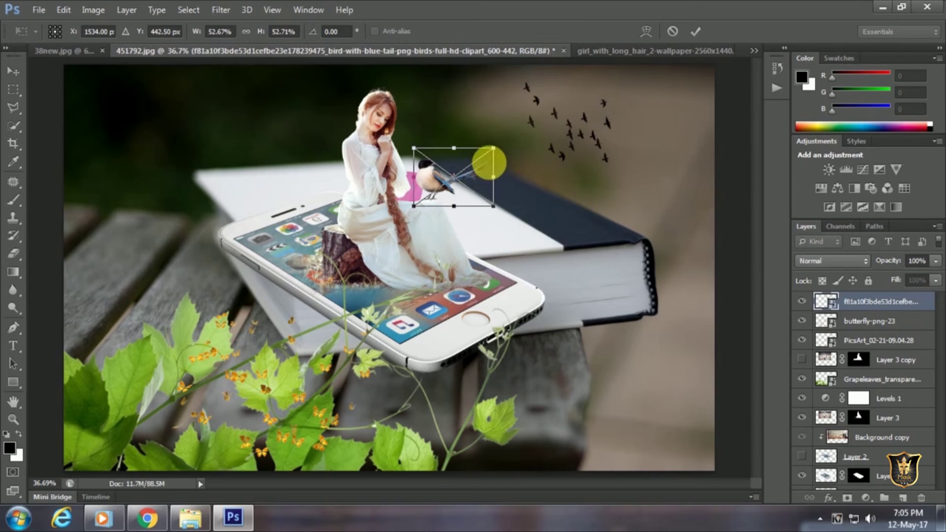
drag(495, 151, 492, 151)
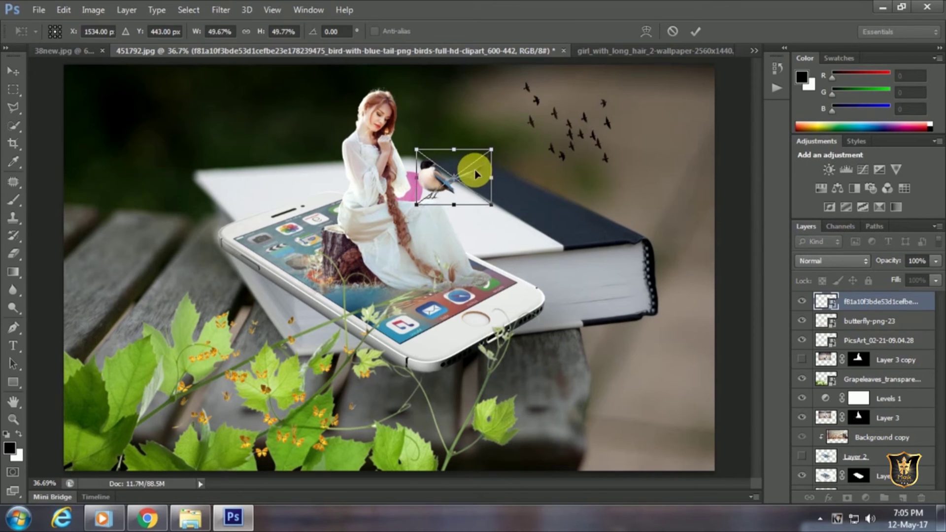
double_click(433, 186)
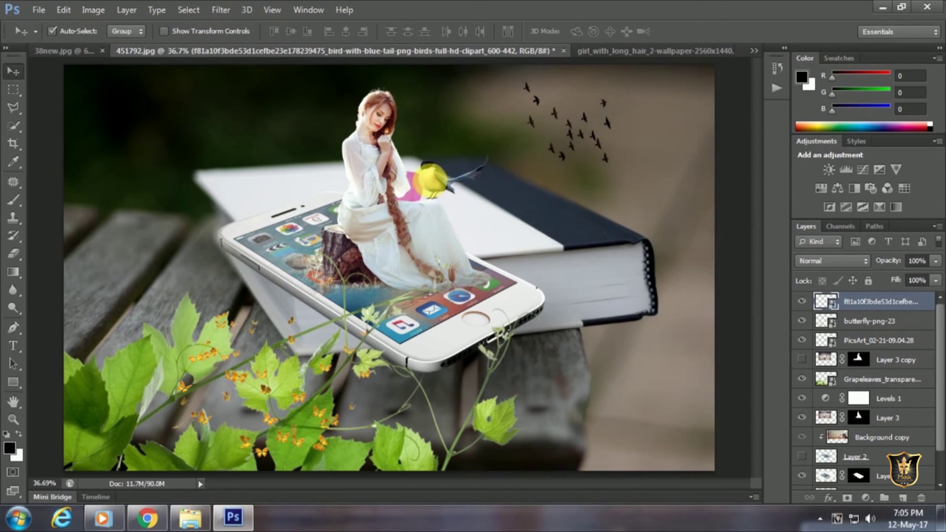
click(564, 231)
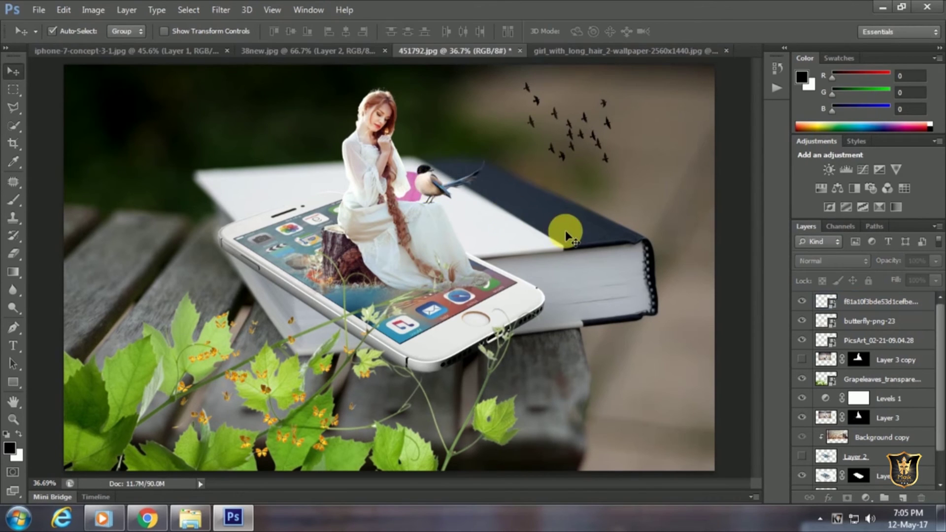
click(432, 195)
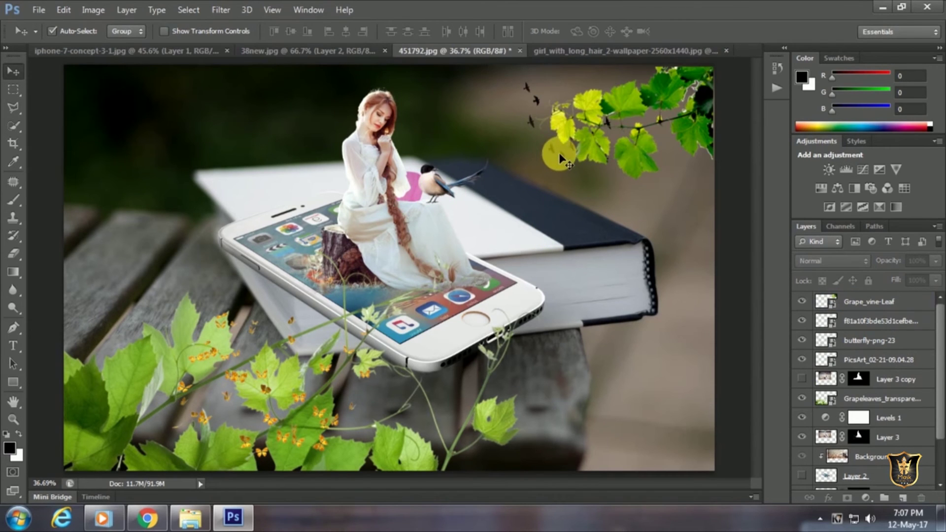
Step: Move the bird flock to the upper left, then set the flare layer to Screen and enlarge it
mouse_move(560, 157)
mouse_down()
mouse_move(645, 236)
mouse_move(507, 225)
mouse_move(491, 176)
mouse_move(315, 183)
mouse_move(302, 195)
mouse_up()
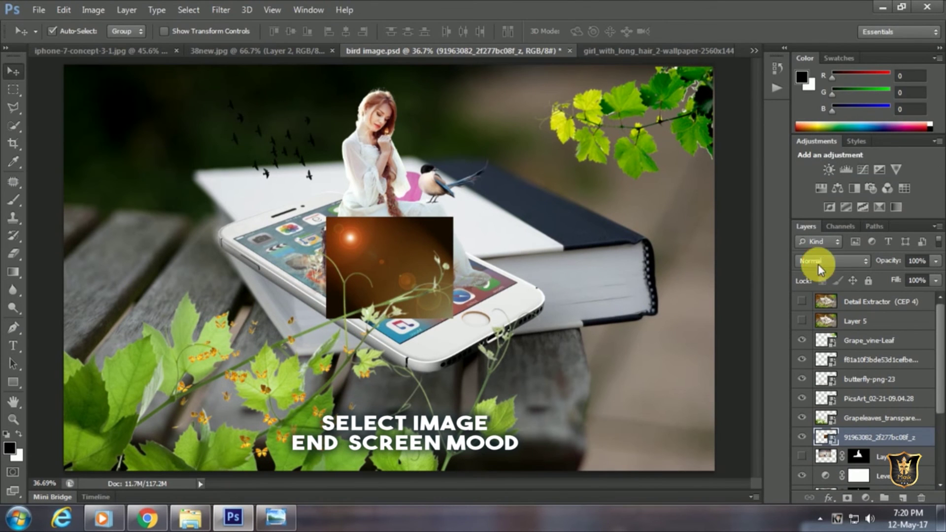
click(819, 261)
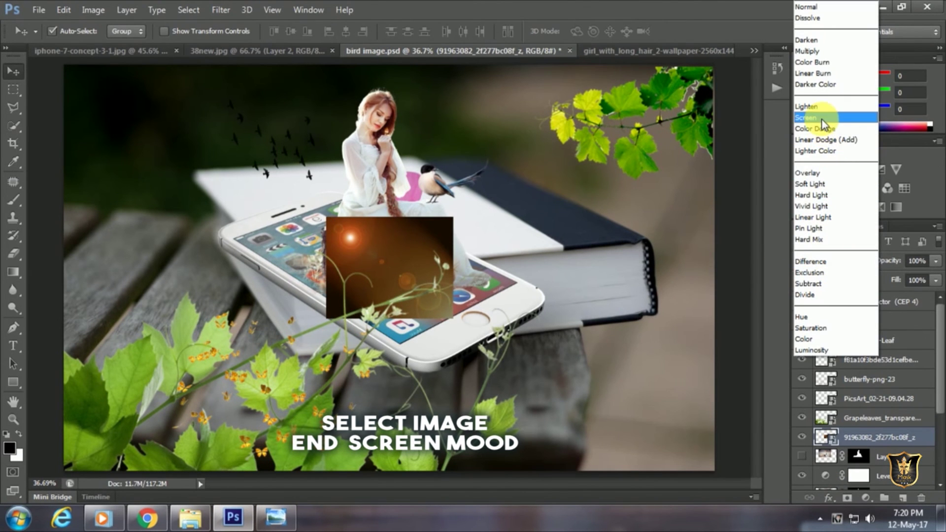
click(806, 117)
key(ctrl+t)
mouse_move(453, 319)
mouse_down()
mouse_move(589, 409)
mouse_move(443, 331)
mouse_move(438, 340)
mouse_up()
mouse_move(508, 398)
mouse_down()
mouse_move(490, 239)
mouse_move(451, 202)
mouse_move(481, 208)
mouse_move(625, 185)
mouse_move(566, 249)
mouse_move(522, 250)
mouse_move(538, 250)
mouse_up()
key(Return)
Step: Lower the flare layer's opacity to 71%, then reposition and resize it over the scene
key(ctrl+t)
key(Return)
click(936, 261)
drag(935, 275, 915, 276)
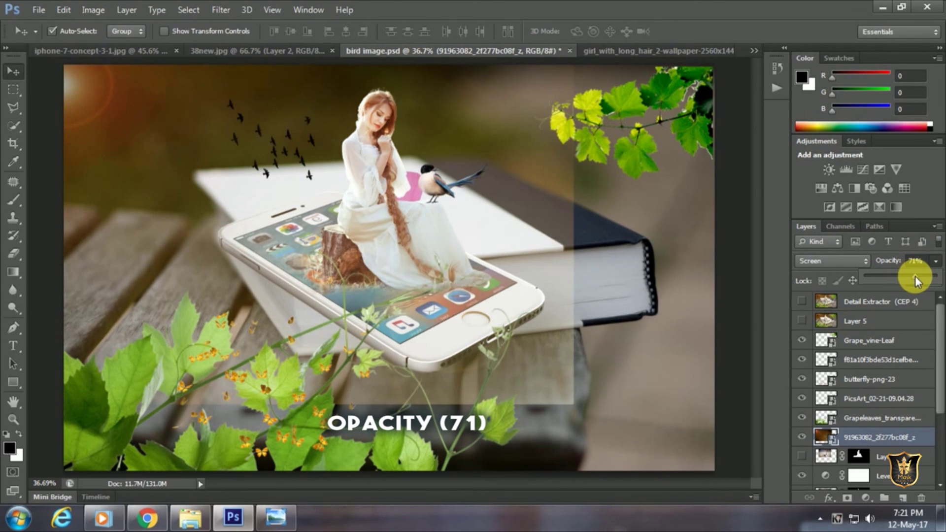
mouse_move(213, 214)
mouse_down()
mouse_move(316, 276)
mouse_move(560, 320)
mouse_up()
key(ctrl+t)
mouse_move(625, 396)
mouse_down()
mouse_move(475, 265)
mouse_move(347, 205)
mouse_move(365, 205)
mouse_up()
key(Return)
key(ctrl+t)
mouse_move(527, 261)
mouse_down()
mouse_move(564, 329)
mouse_move(612, 363)
mouse_up()
key(Return)
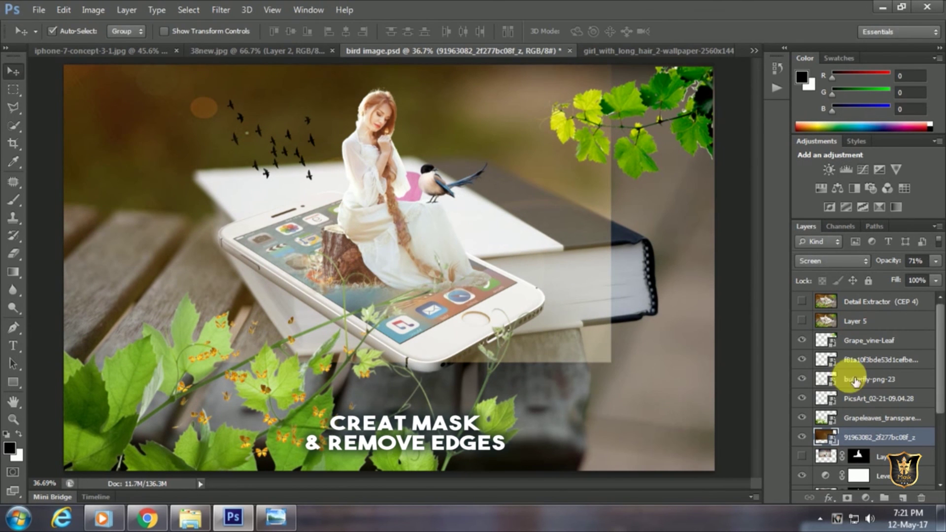
Step: Add a layer mask to the flare and brush away its hard right, bottom and lower-left edges
click(867, 498)
click(860, 499)
click(857, 499)
key(b)
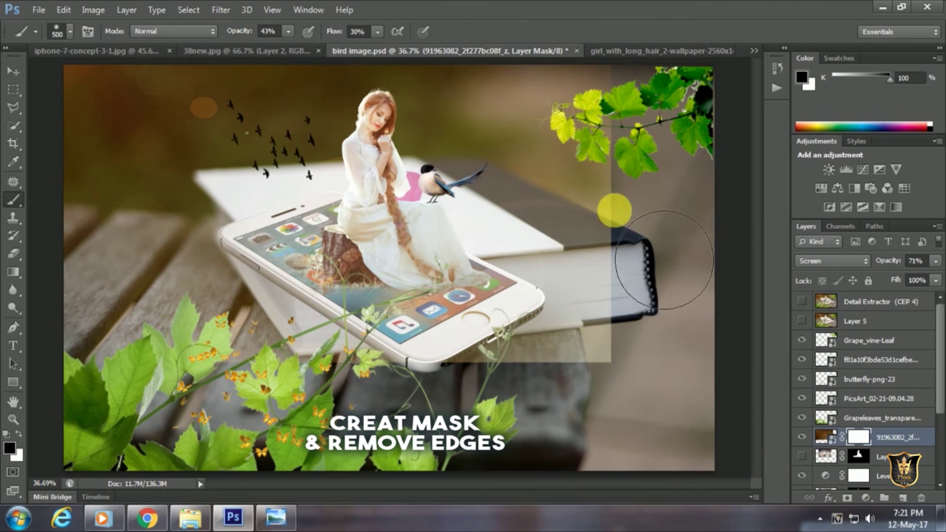
mouse_move(667, 207)
mouse_down()
mouse_move(644, 401)
mouse_move(451, 421)
mouse_up()
mouse_move(660, 419)
mouse_down()
mouse_move(619, 391)
mouse_move(648, 425)
mouse_move(378, 497)
mouse_up()
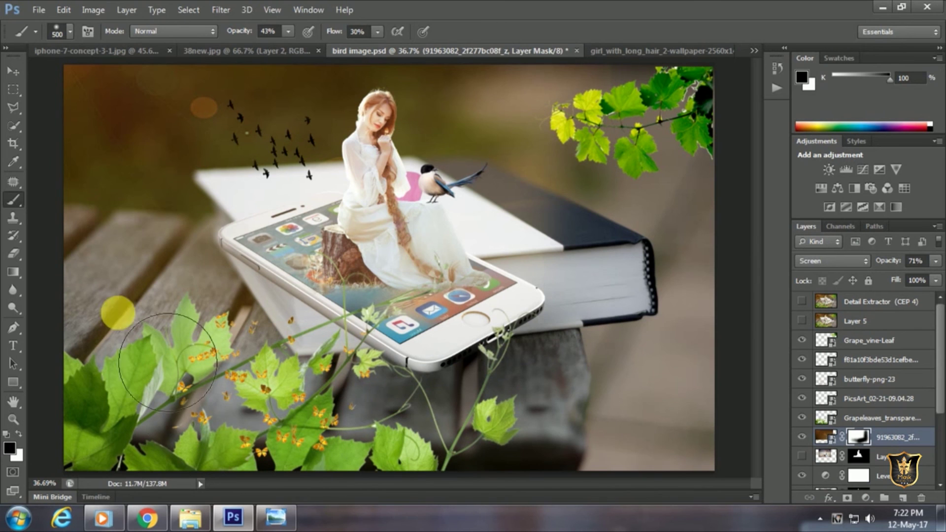
drag(403, 468, 605, 444)
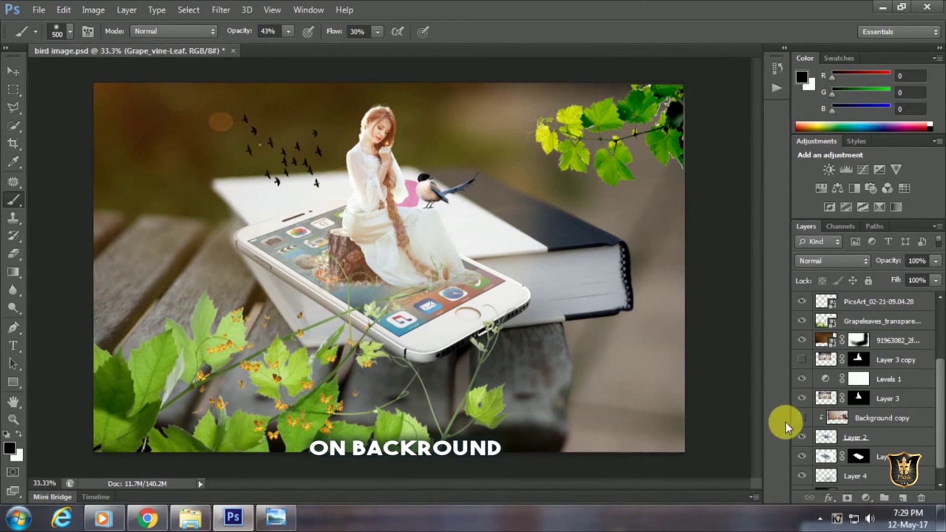
Step: Stamp all visible layers into a new merged layer with Alt+Ctrl+Shift+E
click(803, 416)
scroll(816, 387, up, 2)
scroll(816, 387, up, 2)
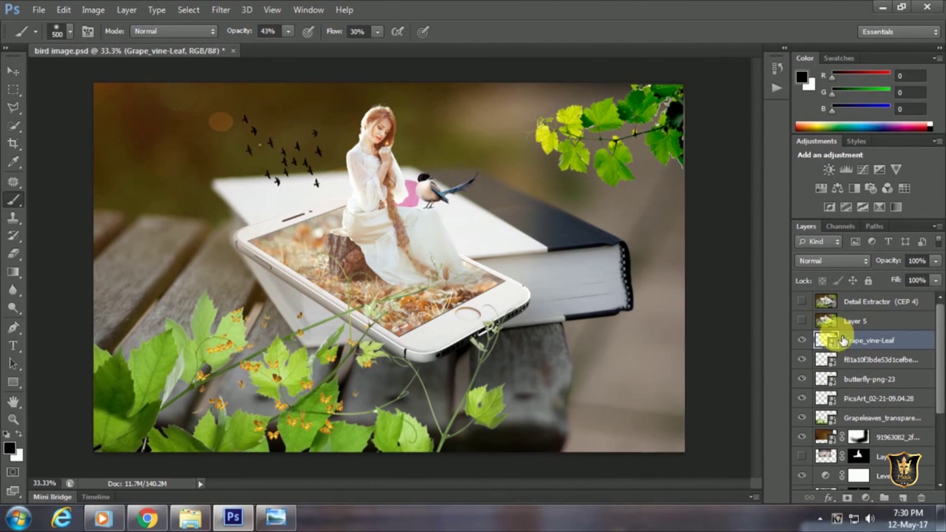
key(ctrl+alt+shift+e)
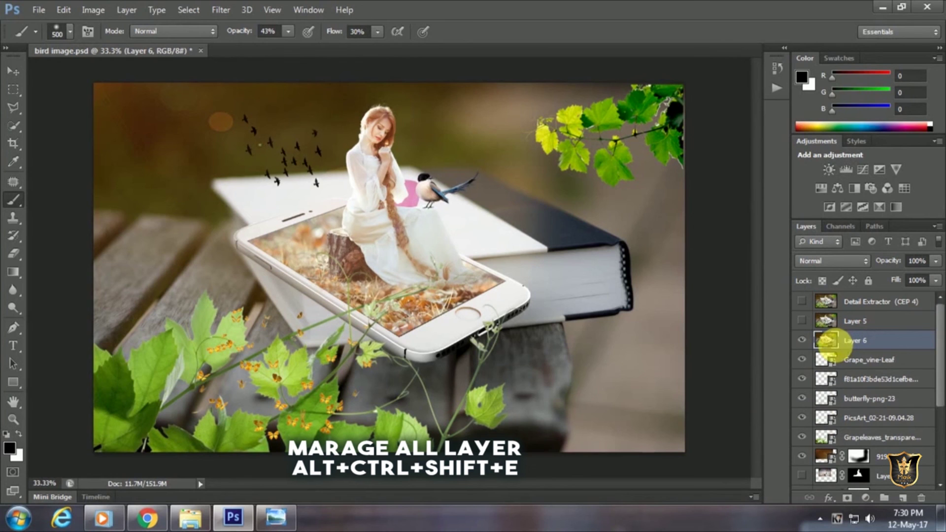
Step: Apply Color Efex Pro 4's Detail Extractor filter to the merged layer
click(221, 10)
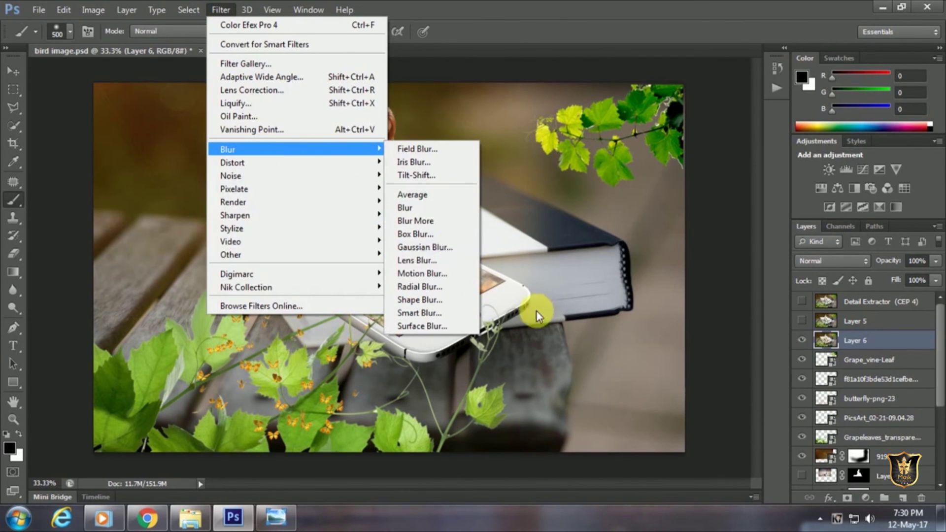
click(216, 11)
click(432, 298)
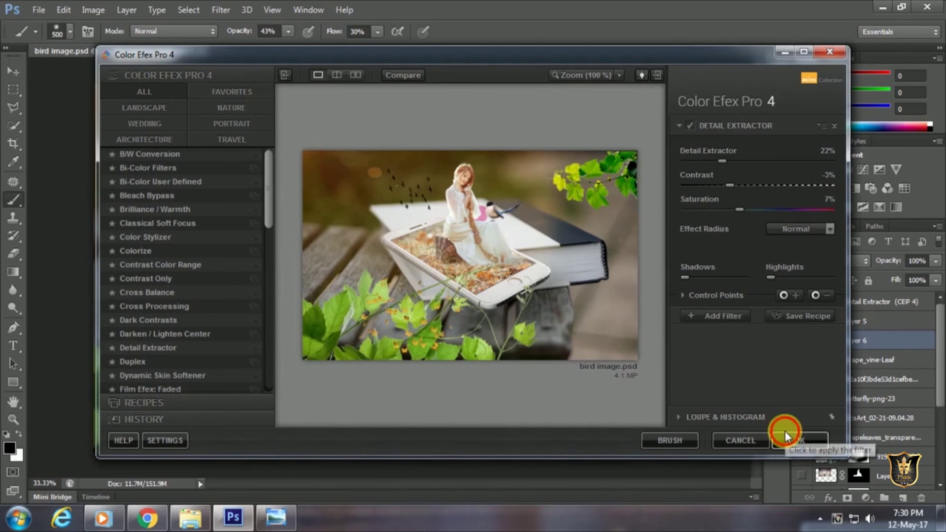
click(785, 436)
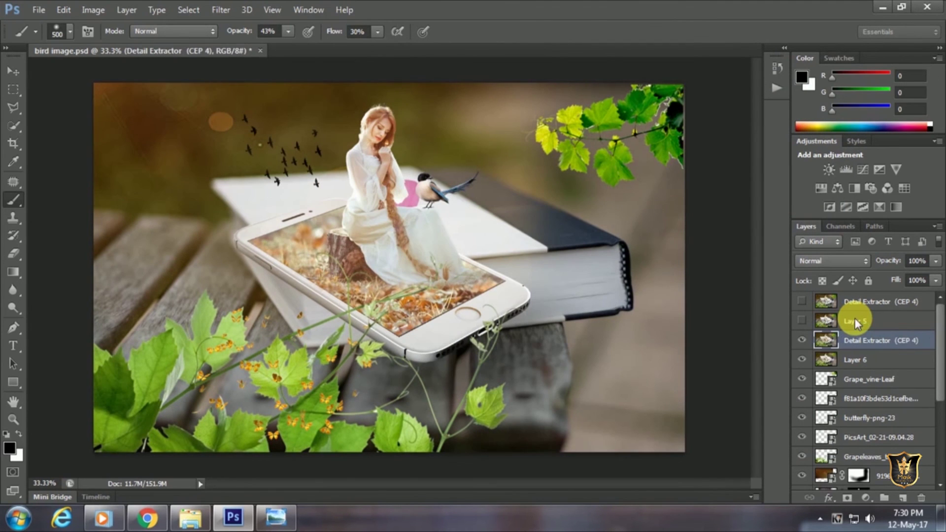
Step: Select Layer 5 and save the document with Ctrl+S
click(858, 324)
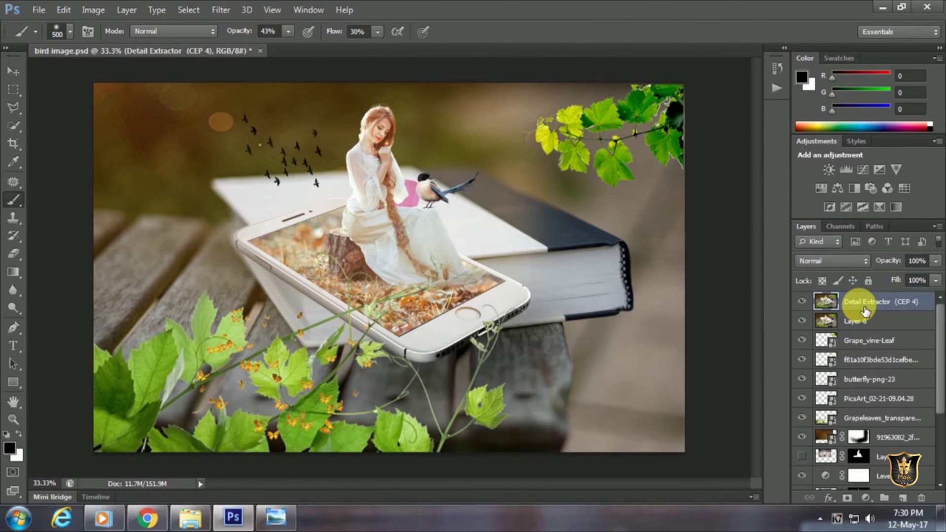
key(ctrl+s)
scroll(860, 362, down, 3)
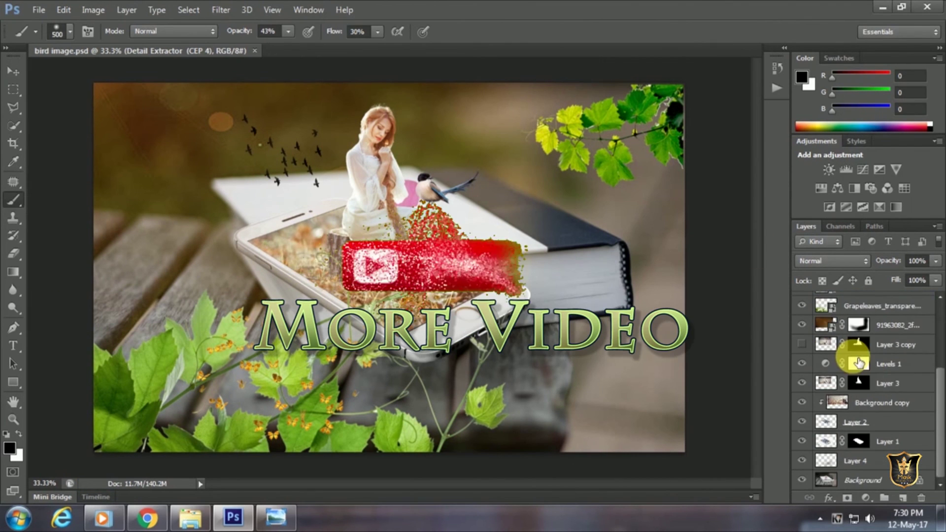